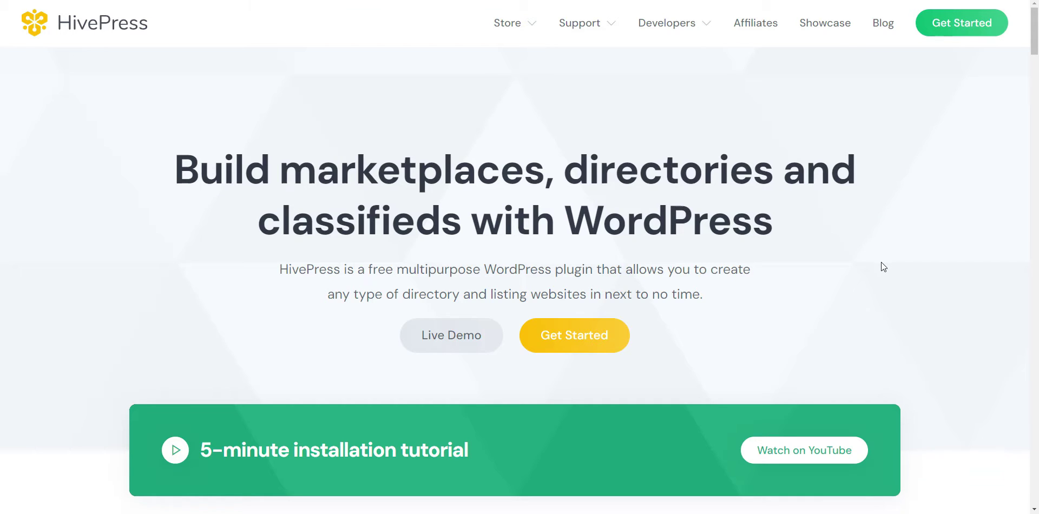
Step: Scroll the HivePress homepage past the hero and use-cases sections to Monetization made easy
{"action": "scroll", "coordinate": [880, 261], "scroll_direction": "down", "scroll_amount": 1}
{"action": "scroll", "coordinate": [880, 262], "scroll_direction": "down", "scroll_amount": 1}
{"action": "scroll", "coordinate": [881, 262], "scroll_direction": "down", "scroll_amount": 1}
{"action": "scroll", "coordinate": [880, 262], "scroll_direction": "down", "scroll_amount": 1}
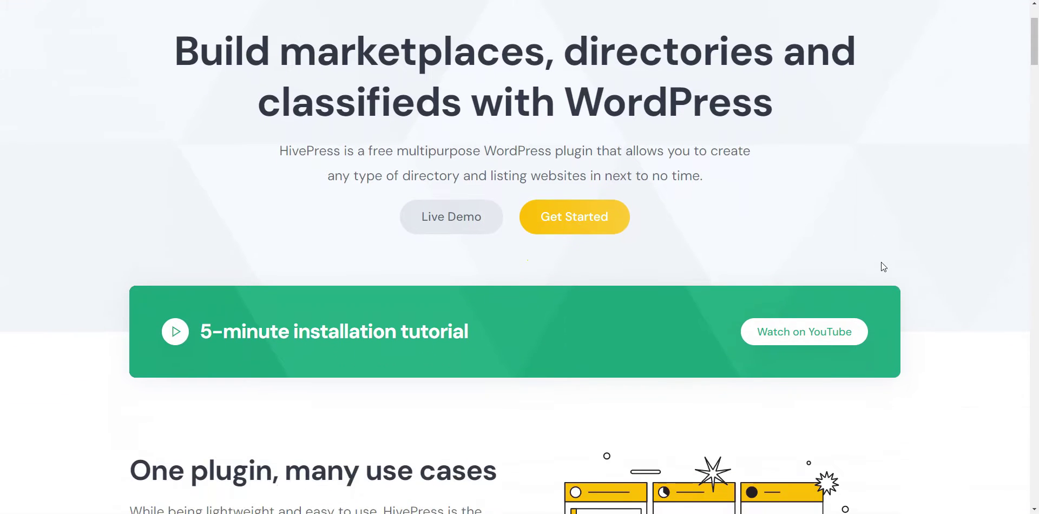
{"action": "scroll", "coordinate": [880, 261], "scroll_direction": "down", "scroll_amount": 1}
{"action": "scroll", "coordinate": [881, 262], "scroll_direction": "down", "scroll_amount": 1}
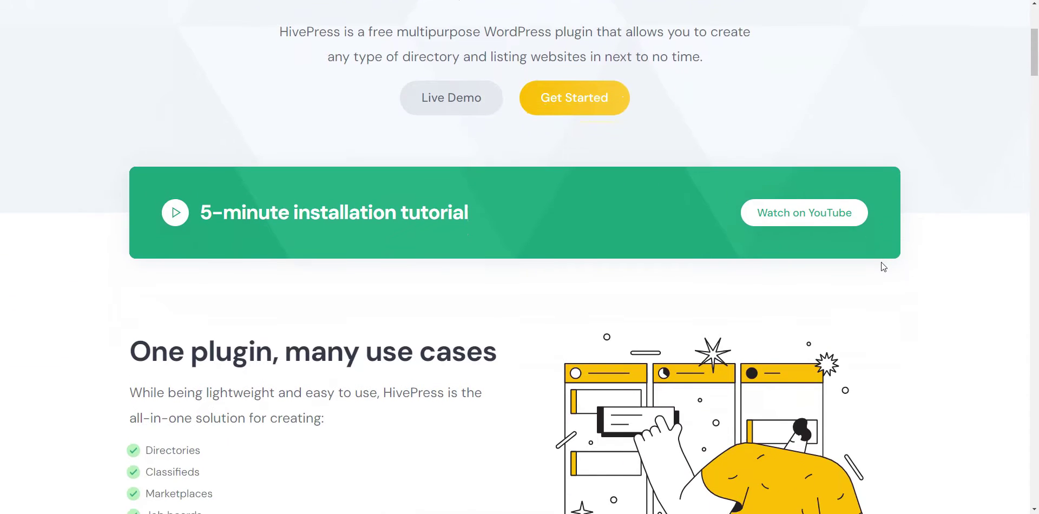
{"action": "scroll", "coordinate": [880, 261], "scroll_direction": "down", "scroll_amount": 1}
{"action": "scroll", "coordinate": [881, 262], "scroll_direction": "down", "scroll_amount": 1}
{"action": "scroll", "coordinate": [881, 262], "scroll_direction": "down", "scroll_amount": 1}
{"action": "scroll", "coordinate": [881, 262], "scroll_direction": "down", "scroll_amount": 1}
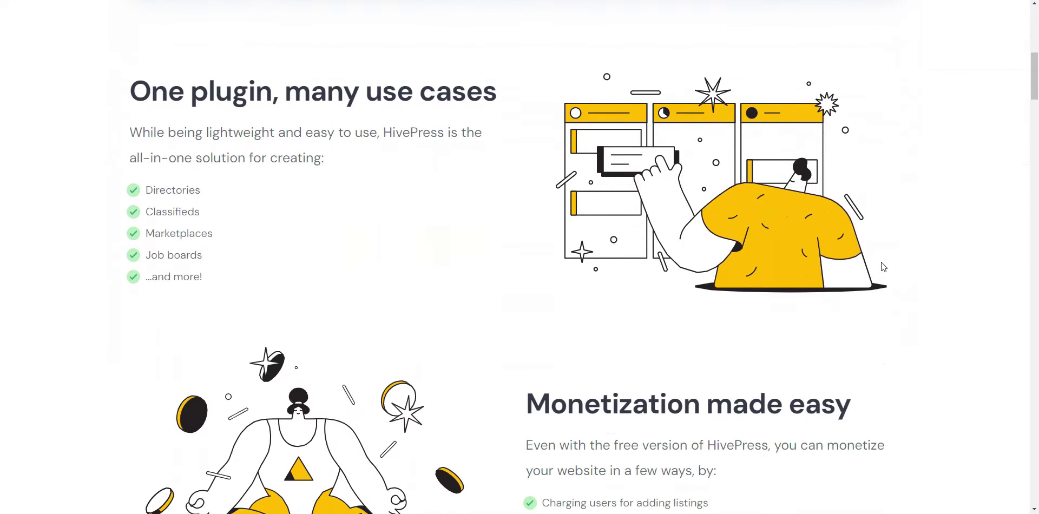
{"action": "scroll", "coordinate": [881, 262], "scroll_direction": "down", "scroll_amount": 1}
{"action": "scroll", "coordinate": [881, 262], "scroll_direction": "down", "scroll_amount": 1}
{"action": "scroll", "coordinate": [880, 261], "scroll_direction": "down", "scroll_amount": 1}
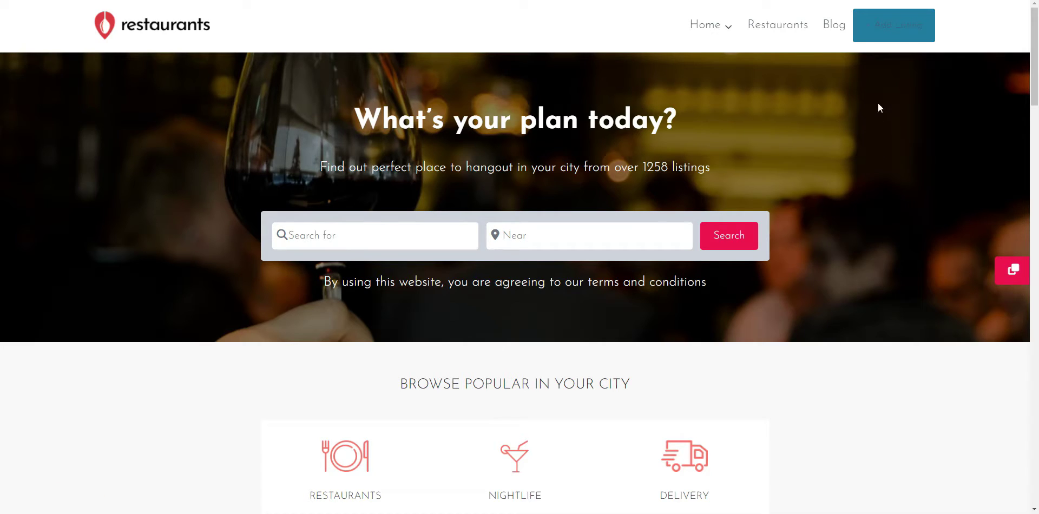
Step: Open Add Listing and scroll through the Add Restaurants submission form
{"action": "left_click", "coordinate": [885, 35]}
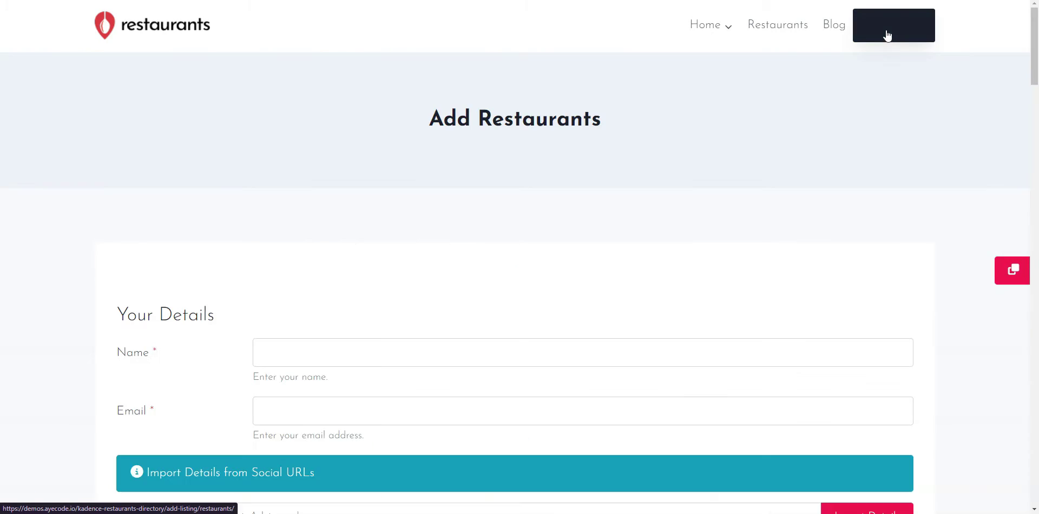
{"action": "scroll", "coordinate": [682, 289], "scroll_direction": "down", "scroll_amount": 2}
{"action": "scroll", "coordinate": [672, 287], "scroll_direction": "down", "scroll_amount": 2}
{"action": "scroll", "coordinate": [670, 284], "scroll_direction": "down", "scroll_amount": 3}
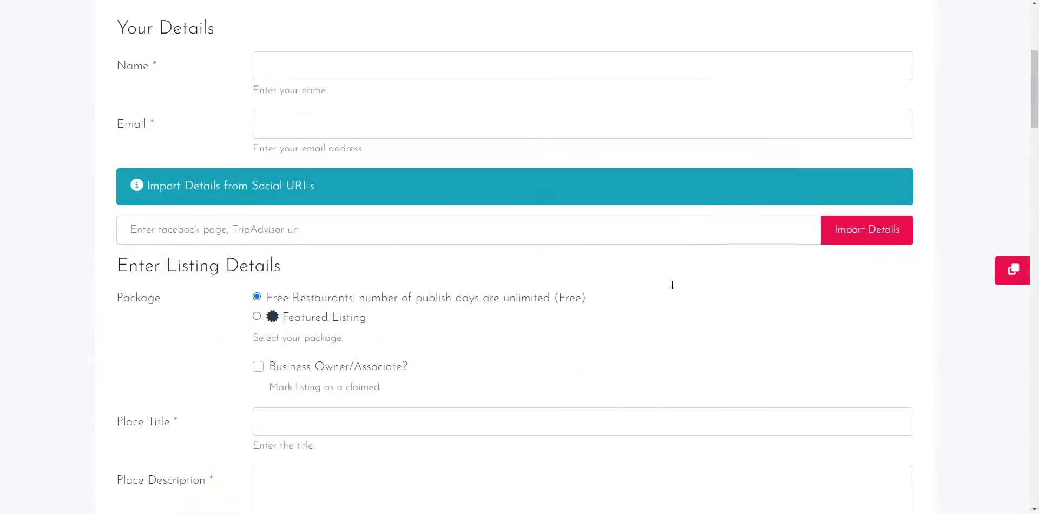
{"action": "scroll", "coordinate": [670, 285], "scroll_direction": "down", "scroll_amount": 4}
{"action": "scroll", "coordinate": [671, 285], "scroll_direction": "down", "scroll_amount": 3}
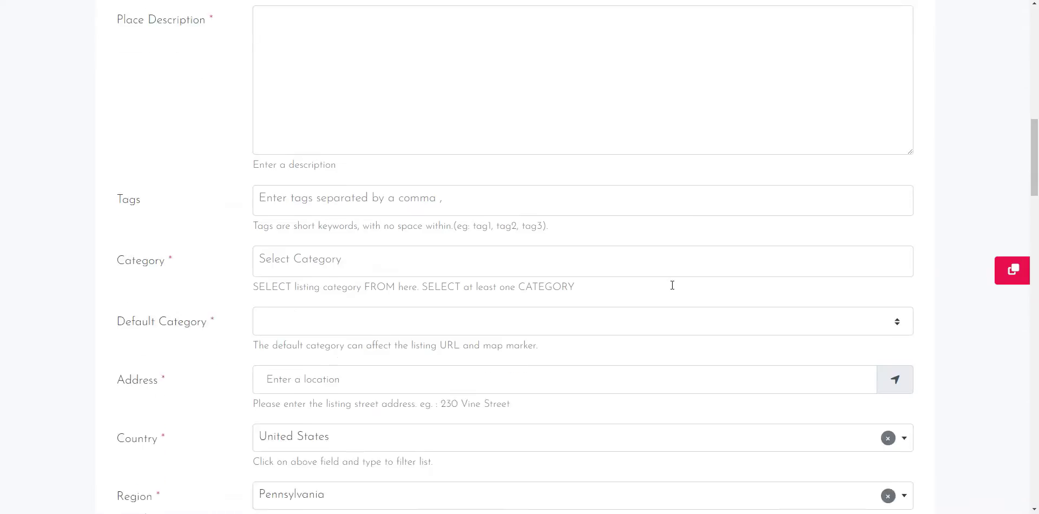
{"action": "scroll", "coordinate": [671, 285], "scroll_direction": "down", "scroll_amount": 3}
{"action": "scroll", "coordinate": [671, 287], "scroll_direction": "down", "scroll_amount": 2}
{"action": "scroll", "coordinate": [671, 290], "scroll_direction": "down", "scroll_amount": 1}
{"action": "scroll", "coordinate": [672, 291], "scroll_direction": "down", "scroll_amount": 1}
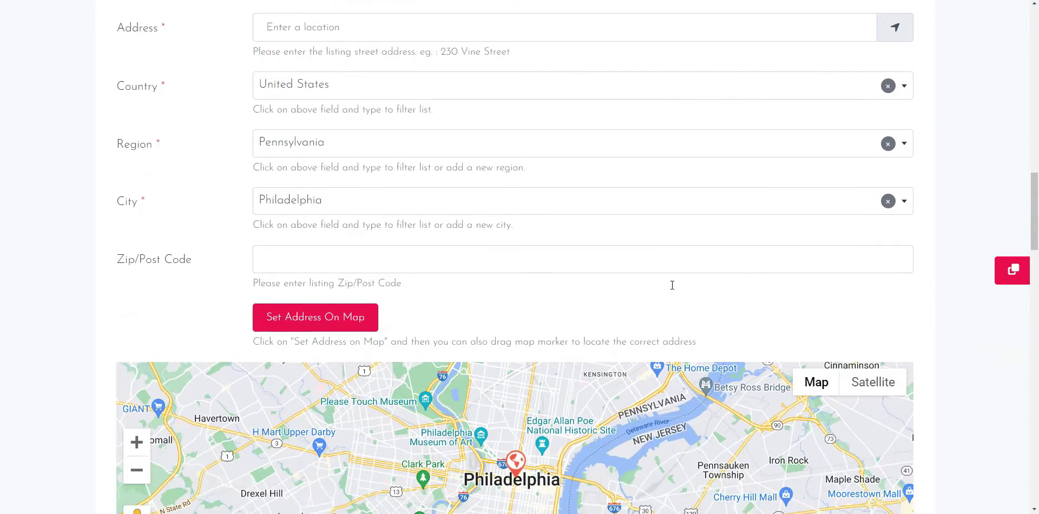
{"action": "scroll", "coordinate": [671, 290], "scroll_direction": "down", "scroll_amount": 2}
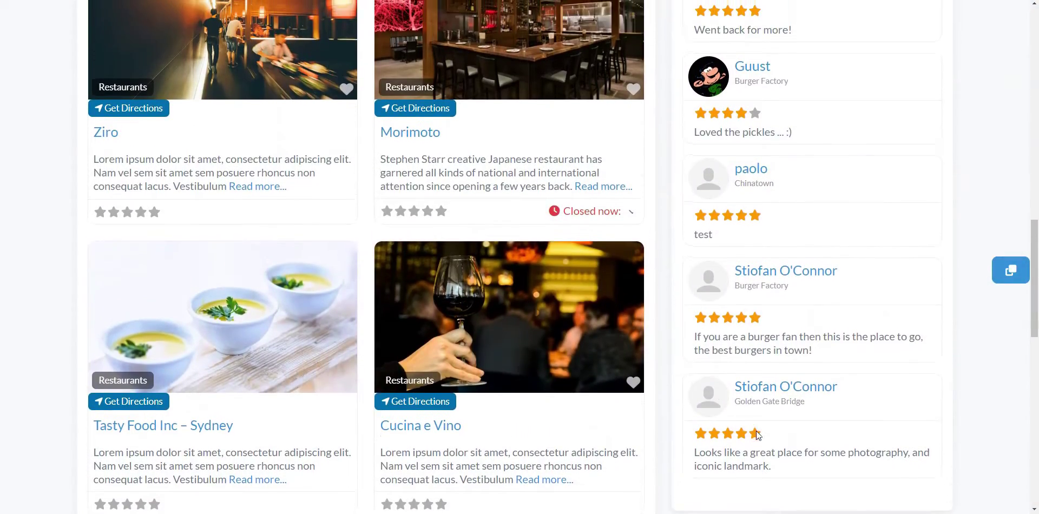
Step: Open the Gusto restaurant's listing page and scroll through its details
{"action": "scroll", "coordinate": [756, 434], "scroll_direction": "up", "scroll_amount": 1}
{"action": "scroll", "coordinate": [730, 448], "scroll_direction": "up", "scroll_amount": 1}
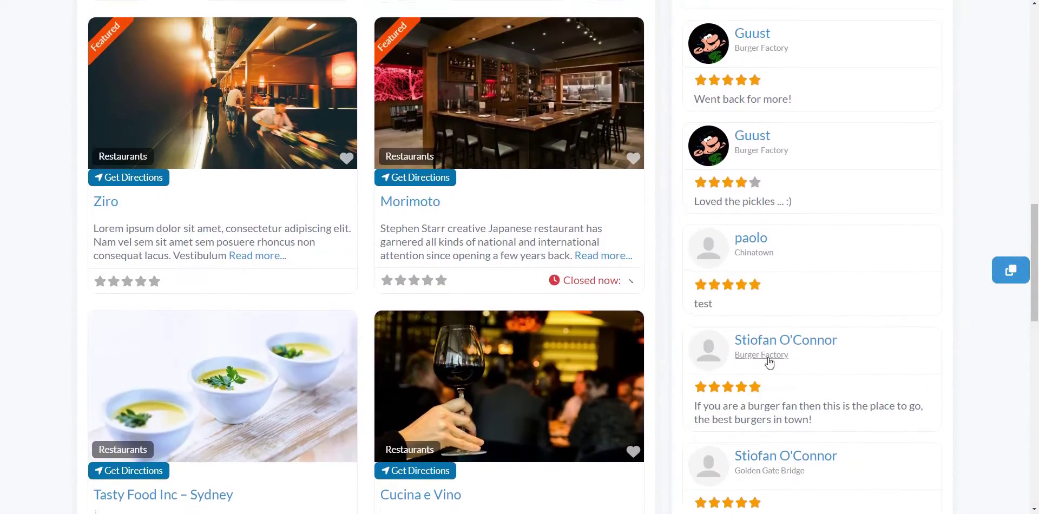
{"action": "scroll", "coordinate": [779, 324], "scroll_direction": "up", "scroll_amount": 1}
{"action": "scroll", "coordinate": [611, 222], "scroll_direction": "up", "scroll_amount": 2}
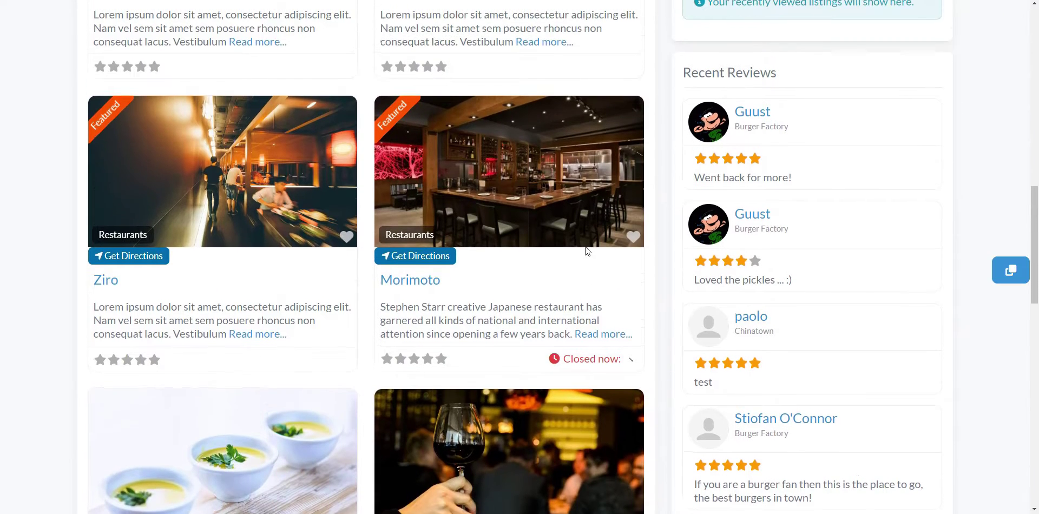
{"action": "scroll", "coordinate": [585, 246], "scroll_direction": "up", "scroll_amount": 1}
{"action": "scroll", "coordinate": [585, 246], "scroll_direction": "up", "scroll_amount": 1}
{"action": "scroll", "coordinate": [585, 246], "scroll_direction": "up", "scroll_amount": 1}
{"action": "scroll", "coordinate": [585, 246], "scroll_direction": "up", "scroll_amount": 2}
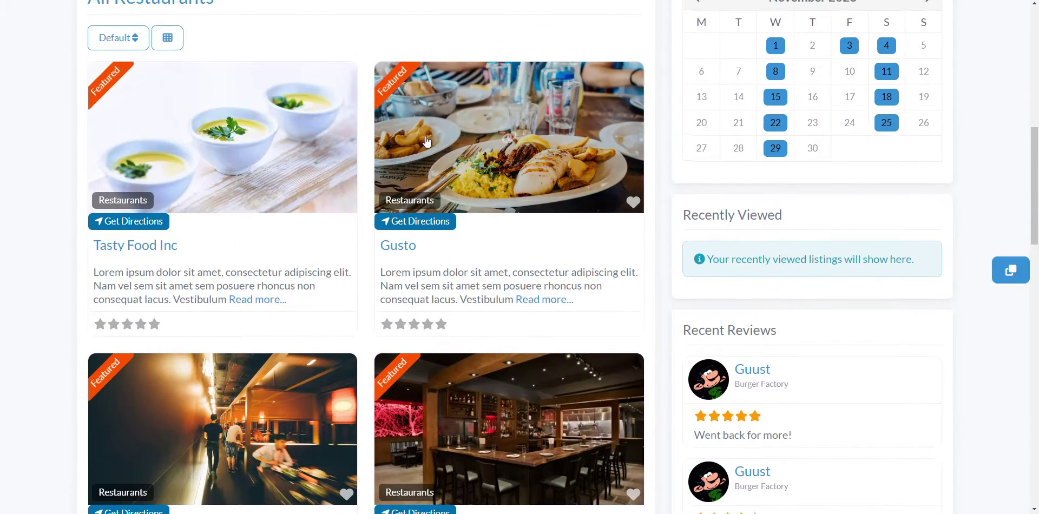
{"action": "left_click", "coordinate": [434, 160]}
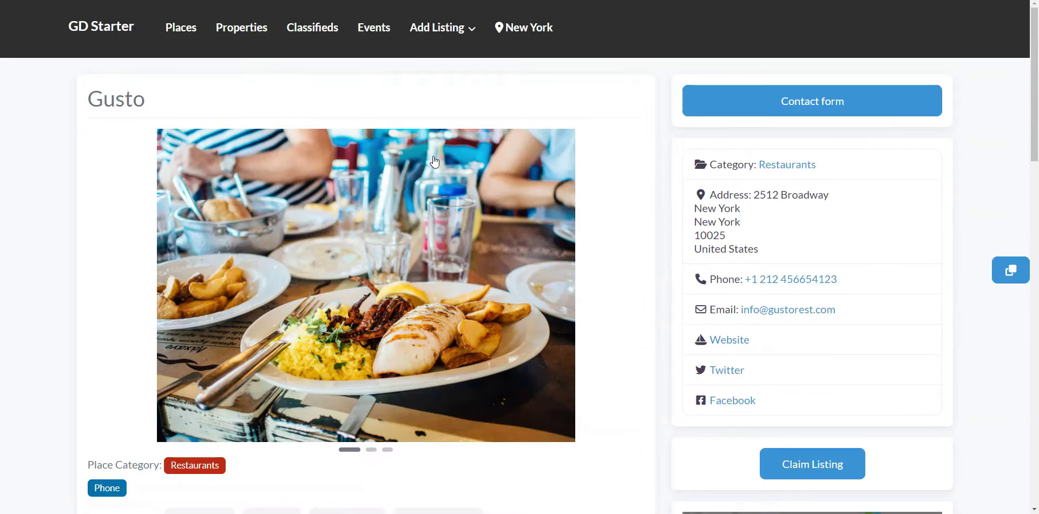
{"action": "scroll", "coordinate": [433, 247], "scroll_direction": "down", "scroll_amount": 1}
{"action": "scroll", "coordinate": [432, 247], "scroll_direction": "down", "scroll_amount": 1}
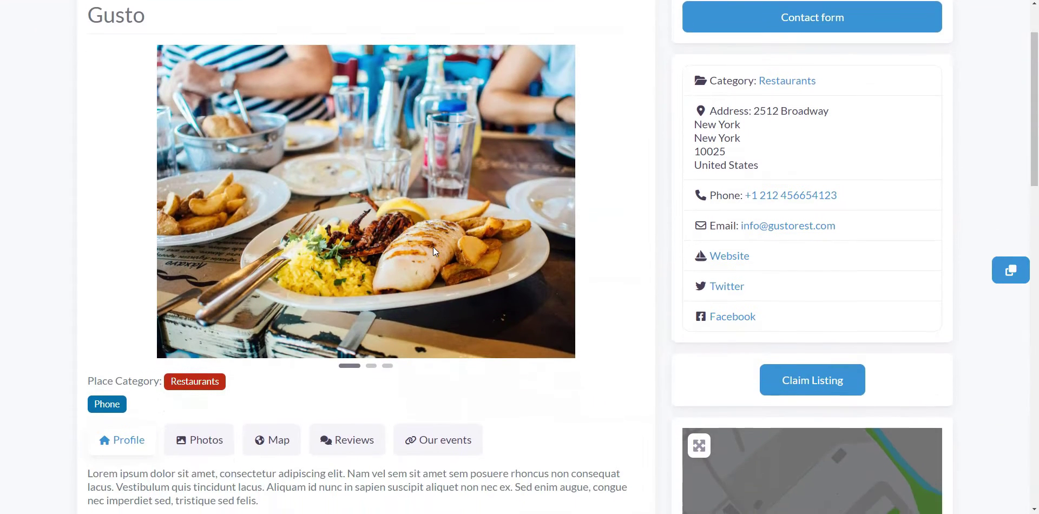
{"action": "scroll", "coordinate": [433, 247], "scroll_direction": "down", "scroll_amount": 1}
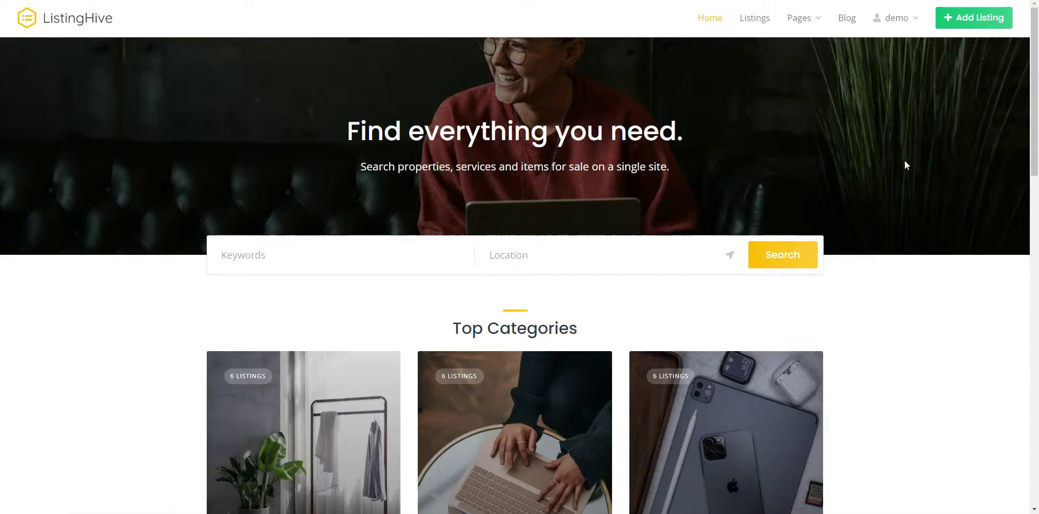
Step: Scroll down through the ListingHive demo page and back up
{"action": "scroll", "coordinate": [904, 161], "scroll_direction": "down", "scroll_amount": 3}
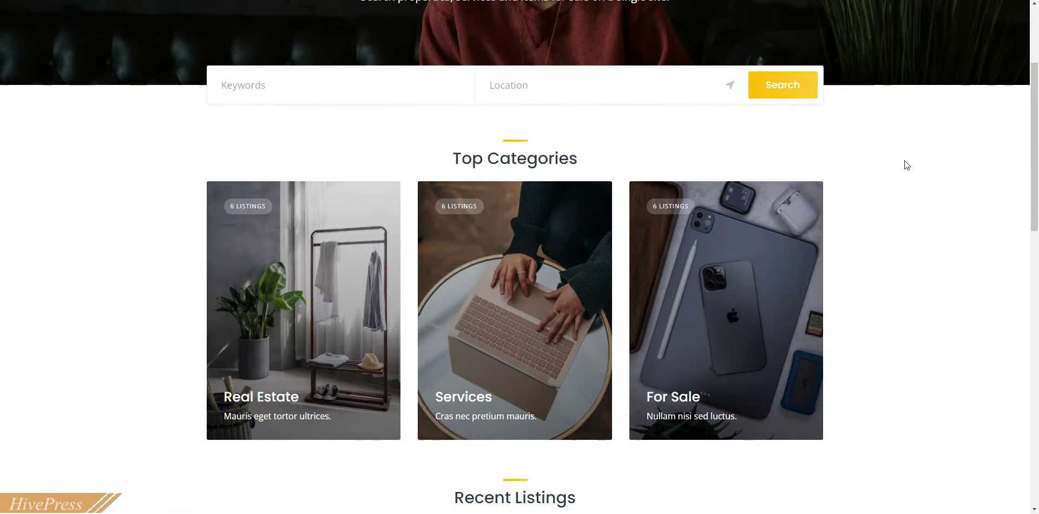
{"action": "scroll", "coordinate": [904, 162], "scroll_direction": "down", "scroll_amount": 2}
{"action": "scroll", "coordinate": [904, 161], "scroll_direction": "down", "scroll_amount": 2}
{"action": "scroll", "coordinate": [904, 161], "scroll_direction": "down", "scroll_amount": 1}
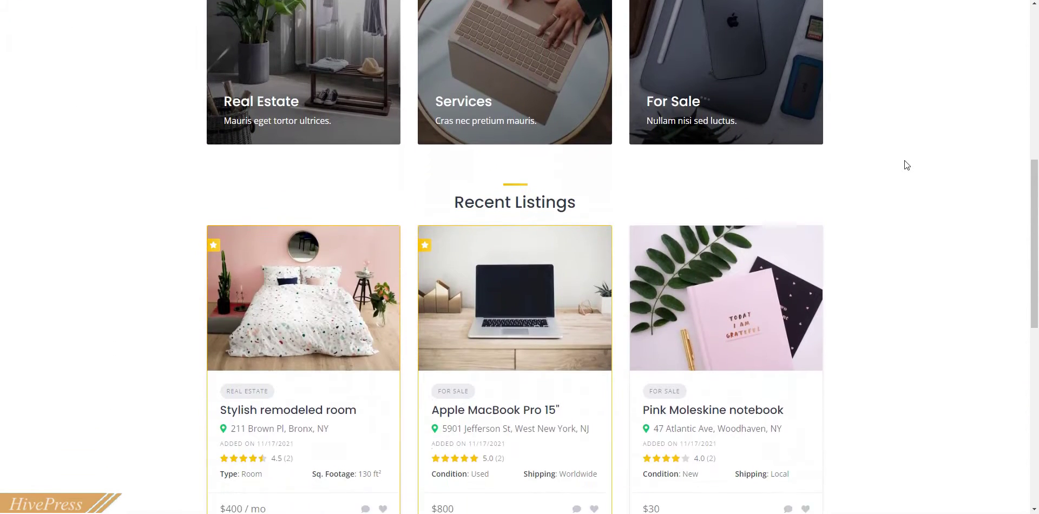
{"action": "scroll", "coordinate": [904, 161], "scroll_direction": "down", "scroll_amount": 2}
{"action": "scroll", "coordinate": [905, 164], "scroll_direction": "down", "scroll_amount": 3}
{"action": "scroll", "coordinate": [905, 164], "scroll_direction": "down", "scroll_amount": 2}
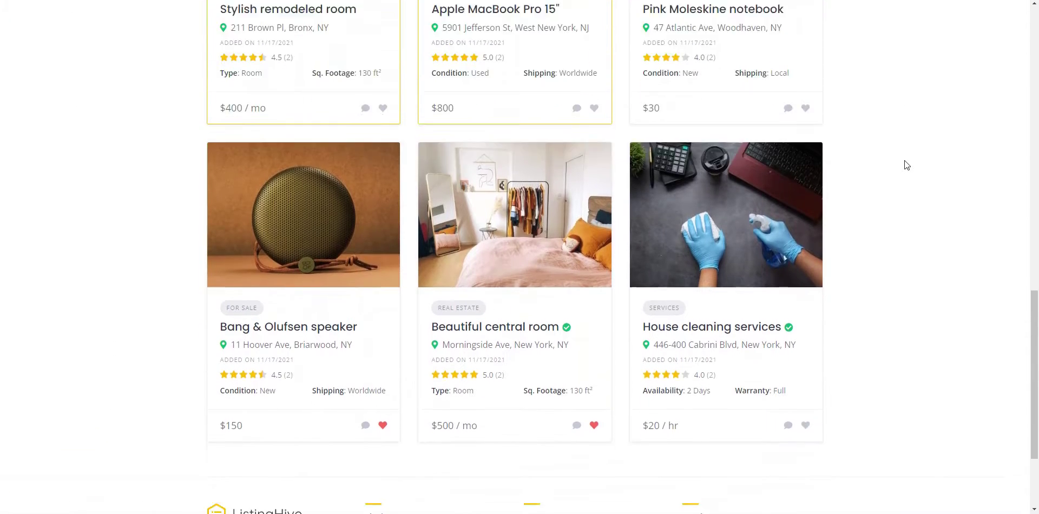
{"action": "scroll", "coordinate": [906, 164], "scroll_direction": "down", "scroll_amount": 2}
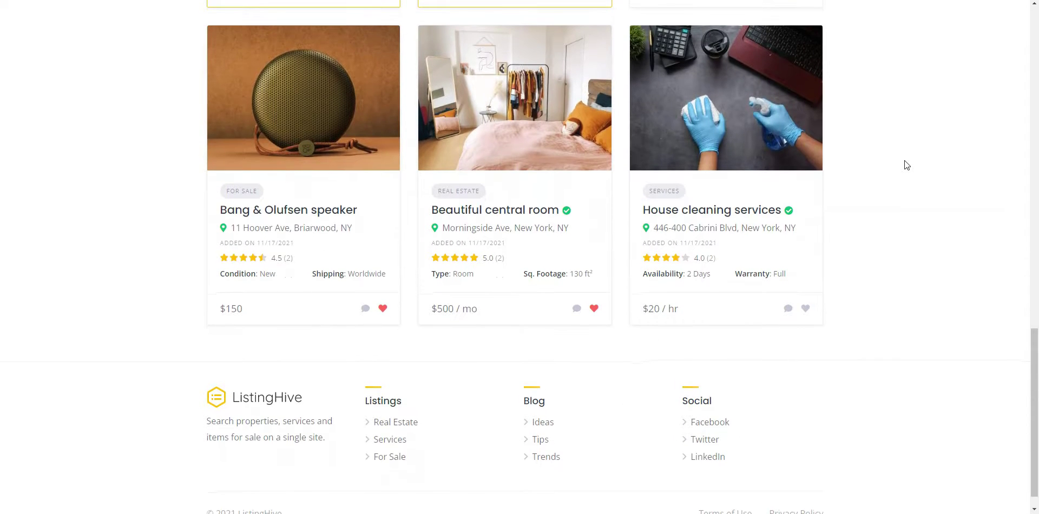
{"action": "scroll", "coordinate": [904, 160], "scroll_direction": "up", "scroll_amount": 6}
{"action": "scroll", "coordinate": [904, 160], "scroll_direction": "up", "scroll_amount": 4}
{"action": "scroll", "coordinate": [904, 160], "scroll_direction": "up", "scroll_amount": 4}
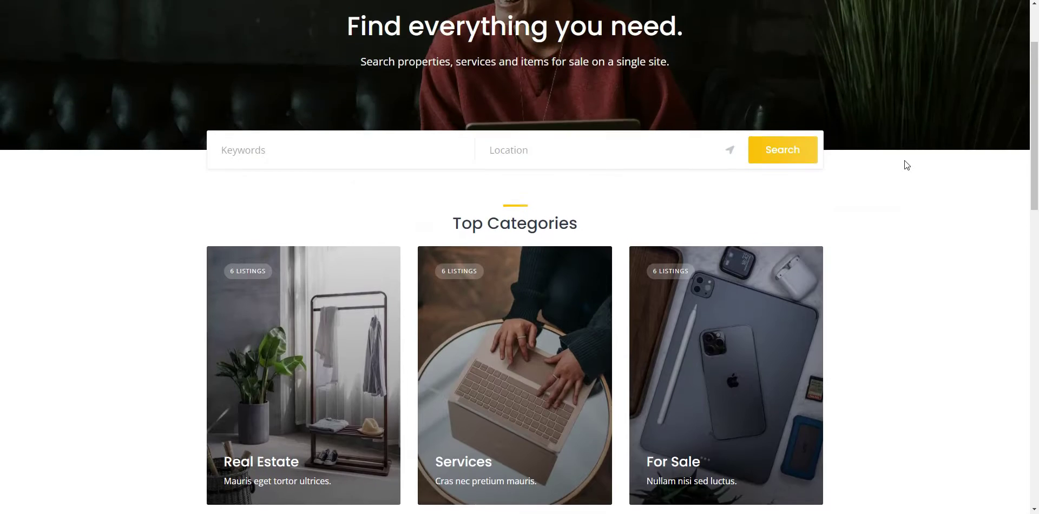
{"action": "scroll", "coordinate": [904, 160], "scroll_direction": "up", "scroll_amount": 2}
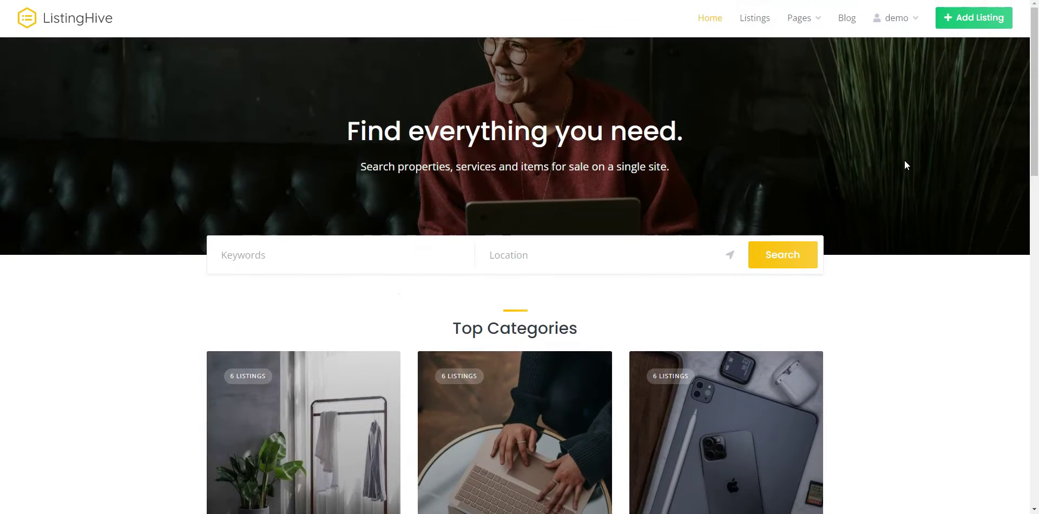
Step: Start a new listing with For Sale as its category and scroll the form
{"action": "left_click", "coordinate": [971, 24]}
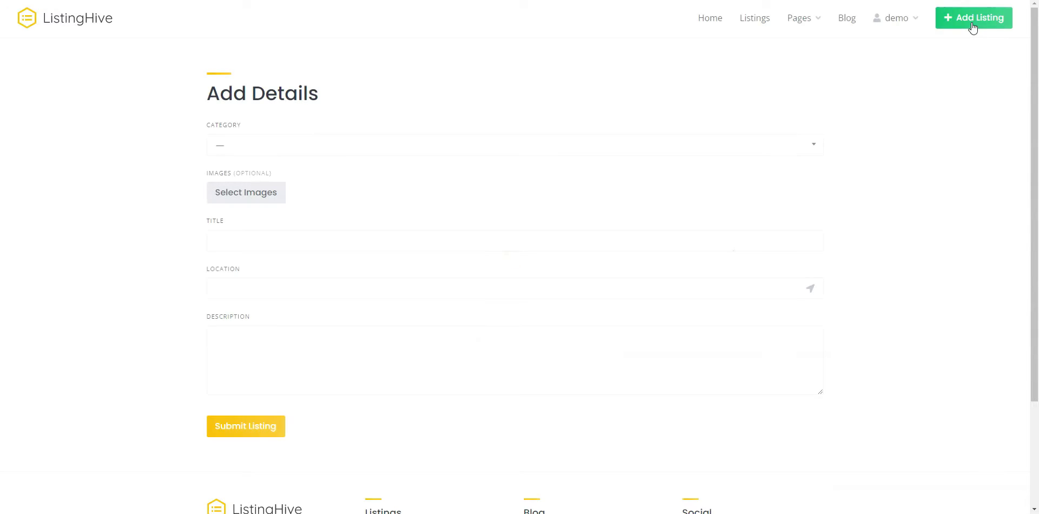
{"action": "left_click", "coordinate": [385, 140]}
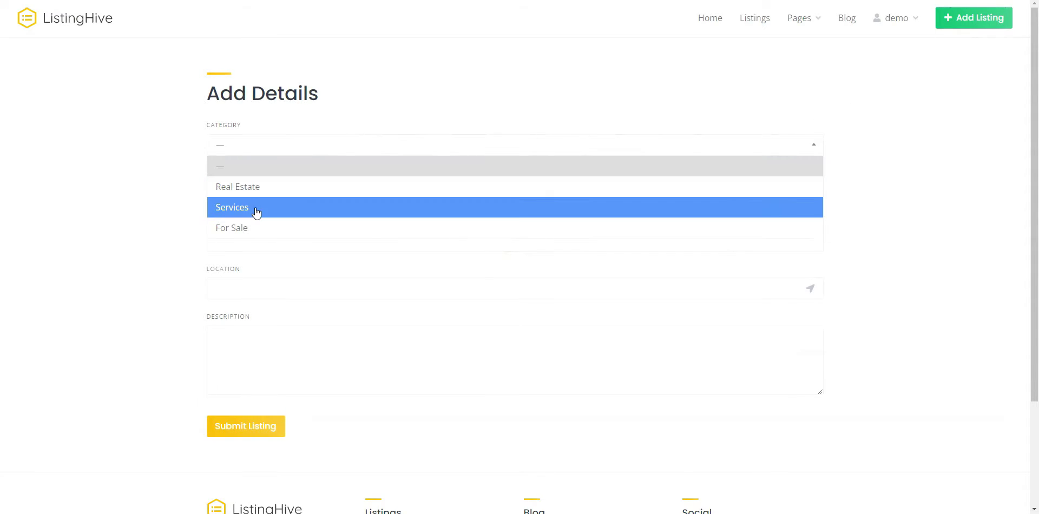
{"action": "left_click", "coordinate": [249, 231]}
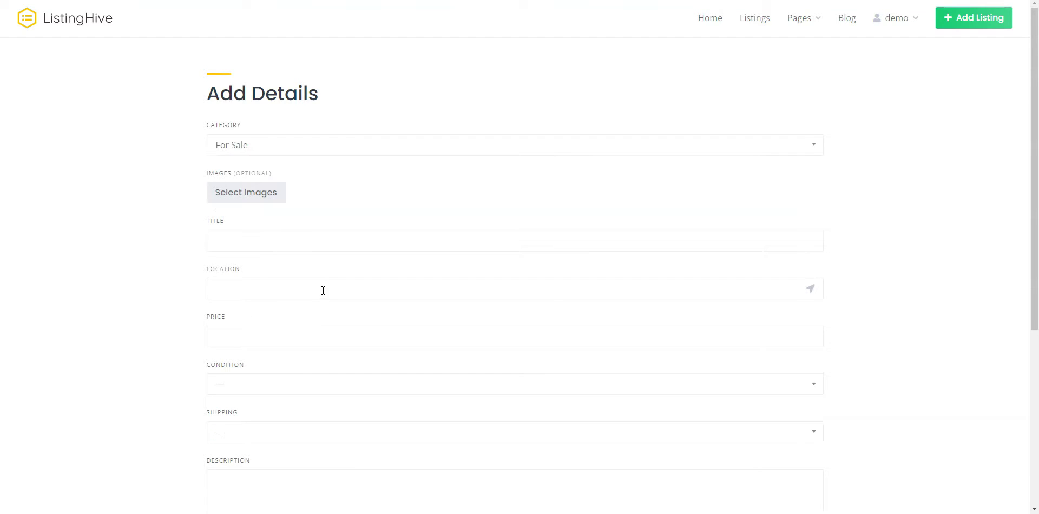
{"action": "scroll", "coordinate": [325, 290], "scroll_direction": "down", "scroll_amount": 2}
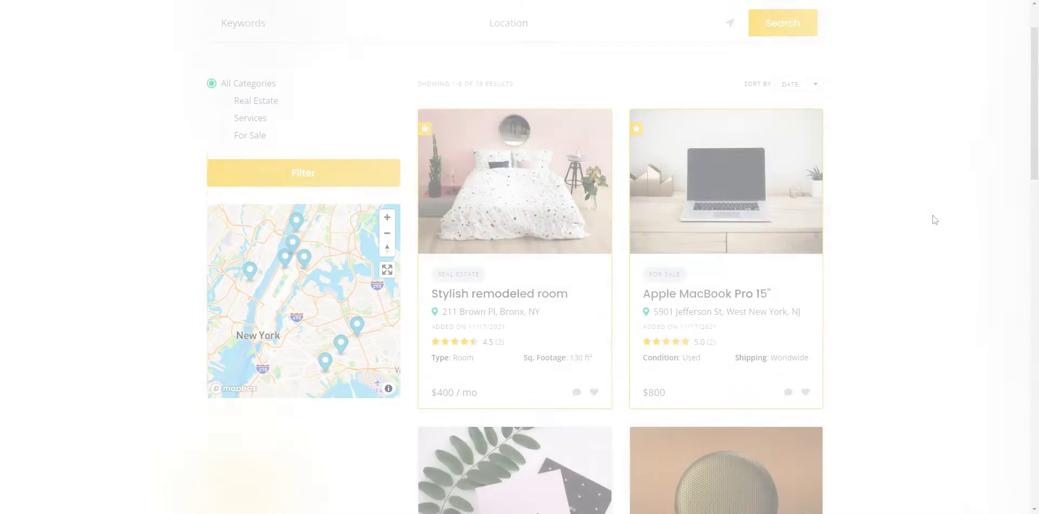
{"action": "scroll", "coordinate": [932, 216], "scroll_direction": "down", "scroll_amount": 5}
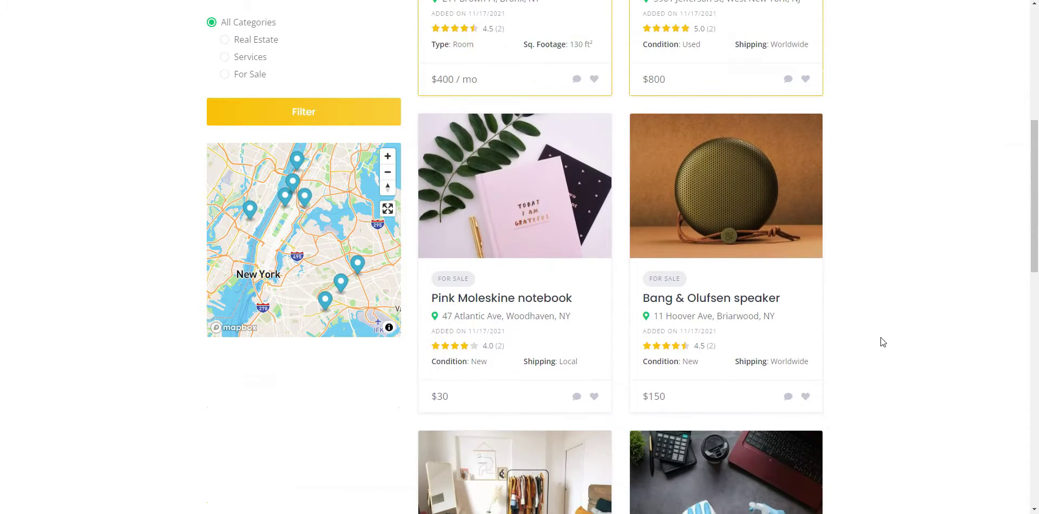
{"action": "scroll", "coordinate": [700, 409], "scroll_direction": "down", "scroll_amount": 1}
Step: Open and dismiss the Reply to Listing form, then zoom the map out over New York
{"action": "left_click", "coordinate": [576, 370]}
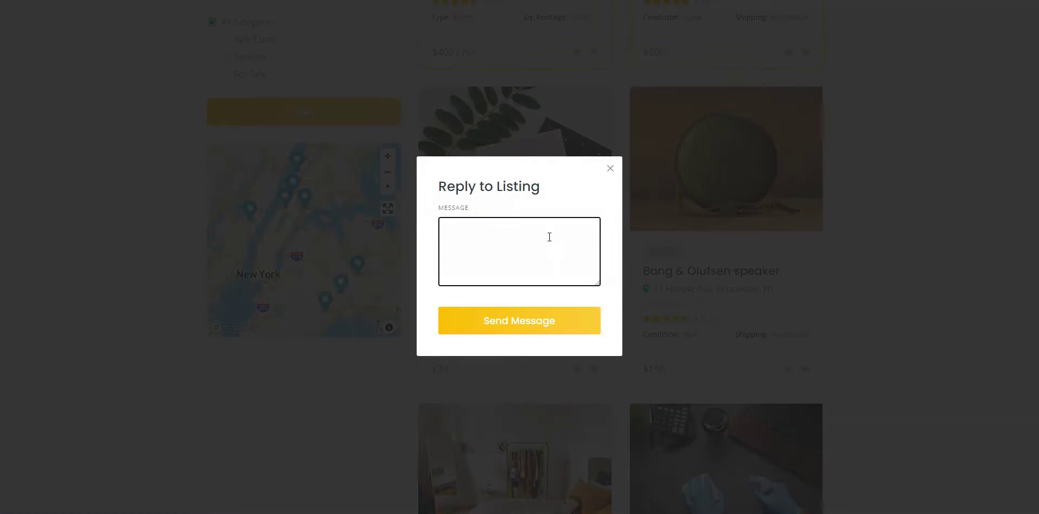
{"action": "left_click", "coordinate": [610, 169]}
{"action": "scroll", "coordinate": [379, 154], "scroll_direction": "down", "scroll_amount": 2}
{"action": "left_click_drag", "start_coordinate": [378, 154], "coordinate": [316, 296]}
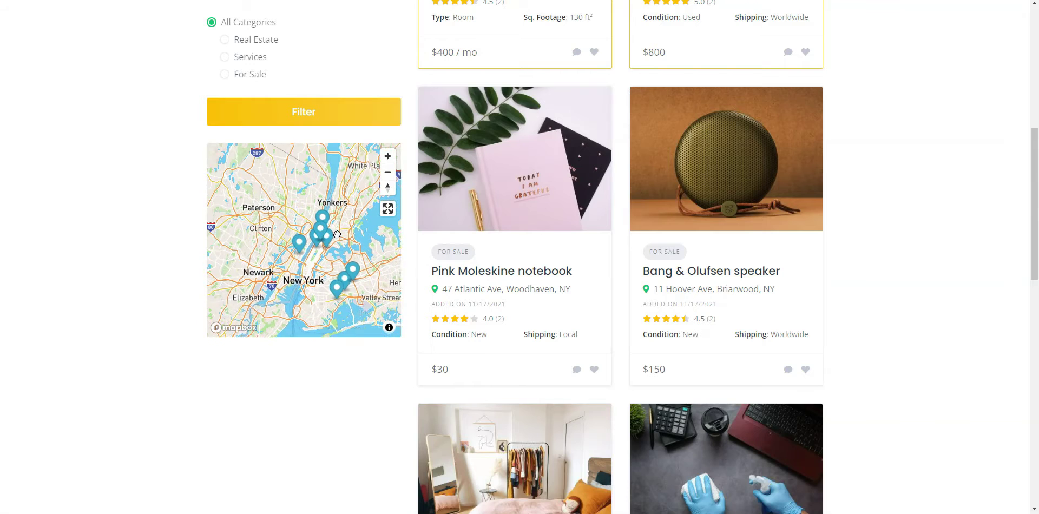
Step: Mark the Stylish remodeled room listing as a favourite
{"action": "scroll", "coordinate": [612, 195], "scroll_direction": "up", "scroll_amount": 3}
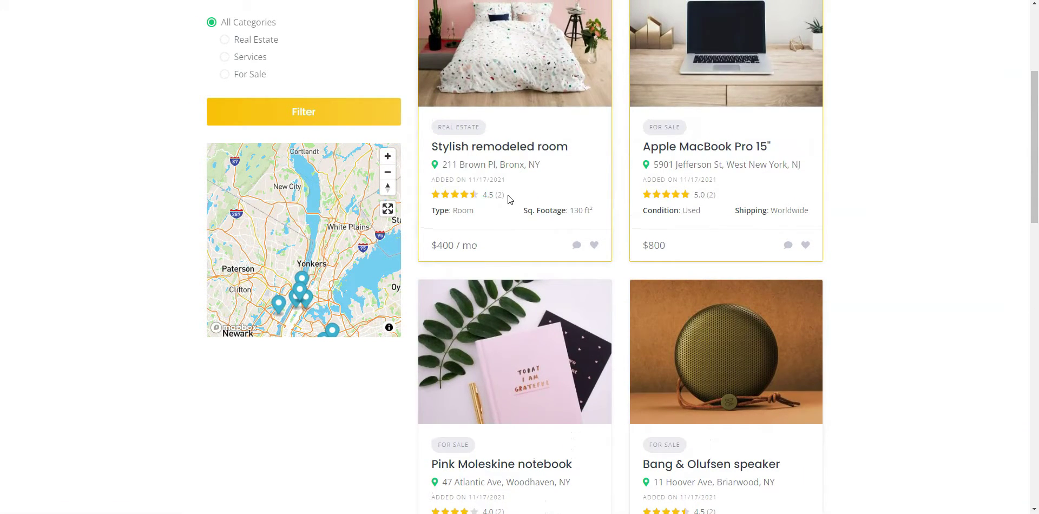
{"action": "left_click", "coordinate": [594, 245]}
{"action": "scroll", "coordinate": [552, 180], "scroll_direction": "up", "scroll_amount": 2}
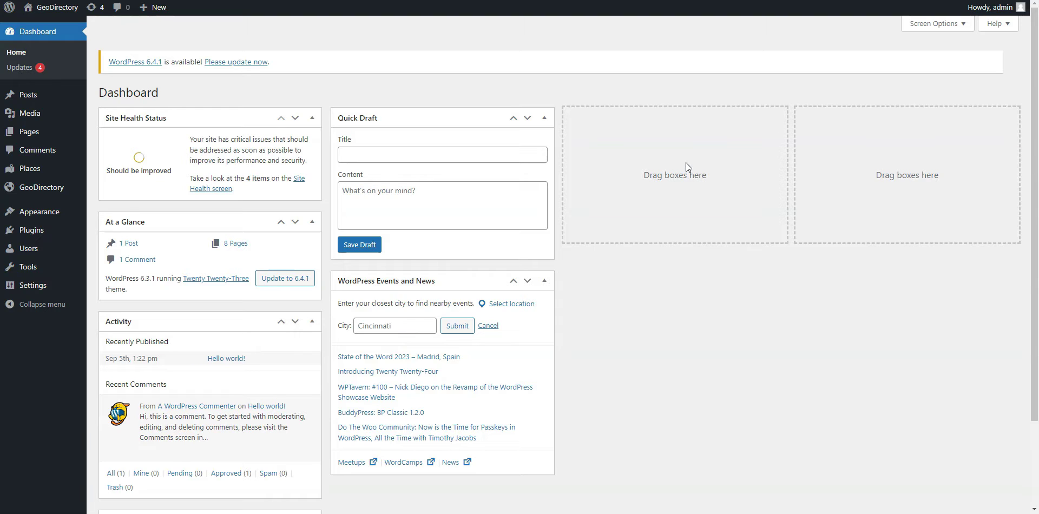
{"action": "mouse_move", "coordinate": [29, 168]}
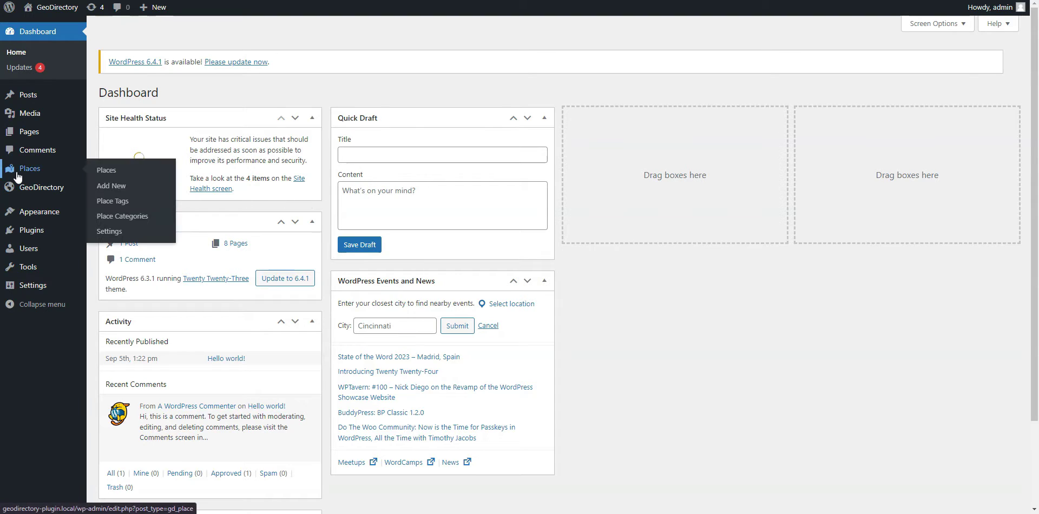
Step: Look through the Place Categories admin page
{"action": "left_click", "coordinate": [108, 217]}
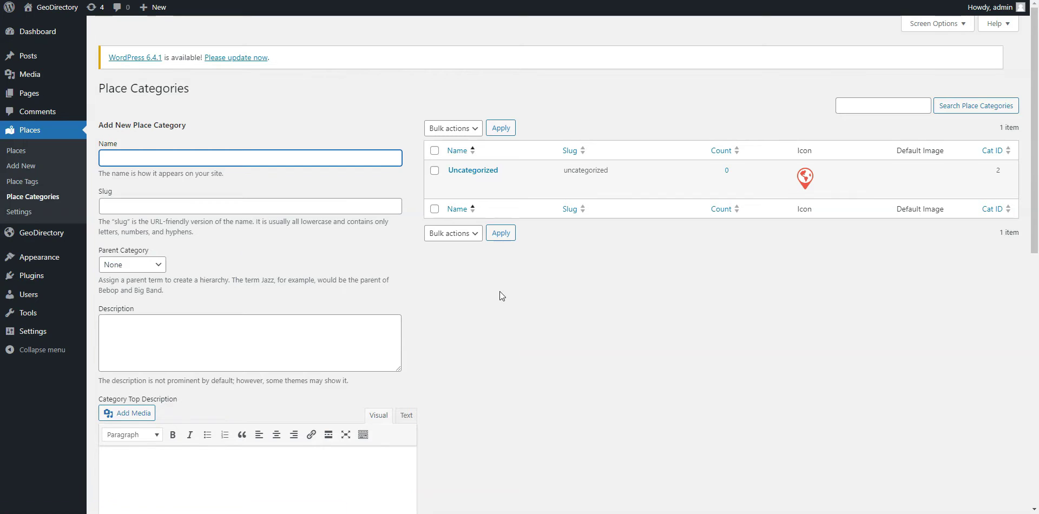
{"action": "scroll", "coordinate": [499, 291], "scroll_direction": "down", "scroll_amount": 1}
{"action": "scroll", "coordinate": [498, 295], "scroll_direction": "down", "scroll_amount": 3}
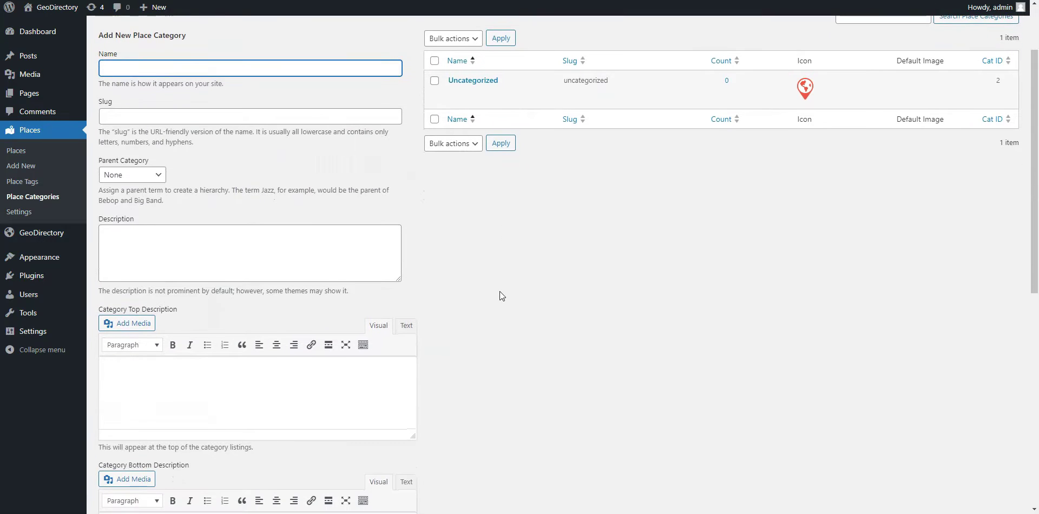
{"action": "scroll", "coordinate": [419, 290], "scroll_direction": "down", "scroll_amount": 1}
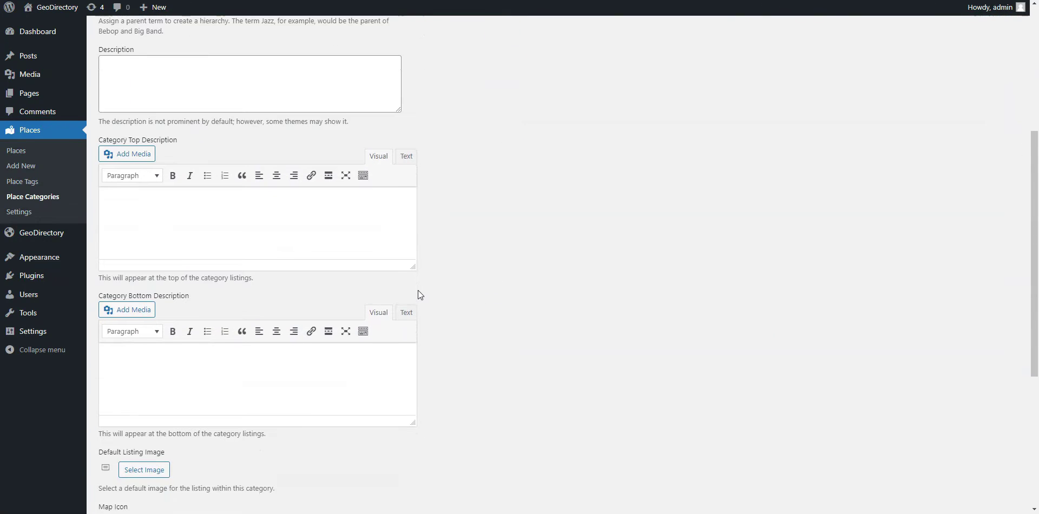
{"action": "scroll", "coordinate": [417, 291], "scroll_direction": "down", "scroll_amount": 1}
{"action": "scroll", "coordinate": [418, 291], "scroll_direction": "down", "scroll_amount": 1}
{"action": "scroll", "coordinate": [418, 290], "scroll_direction": "down", "scroll_amount": 1}
{"action": "scroll", "coordinate": [418, 291], "scroll_direction": "down", "scroll_amount": 1}
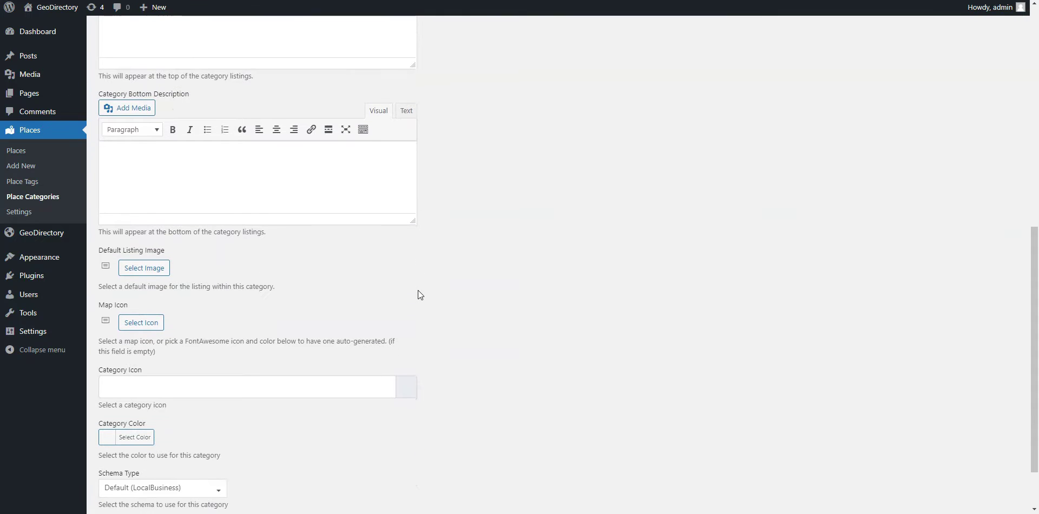
{"action": "scroll", "coordinate": [418, 290], "scroll_direction": "down", "scroll_amount": 1}
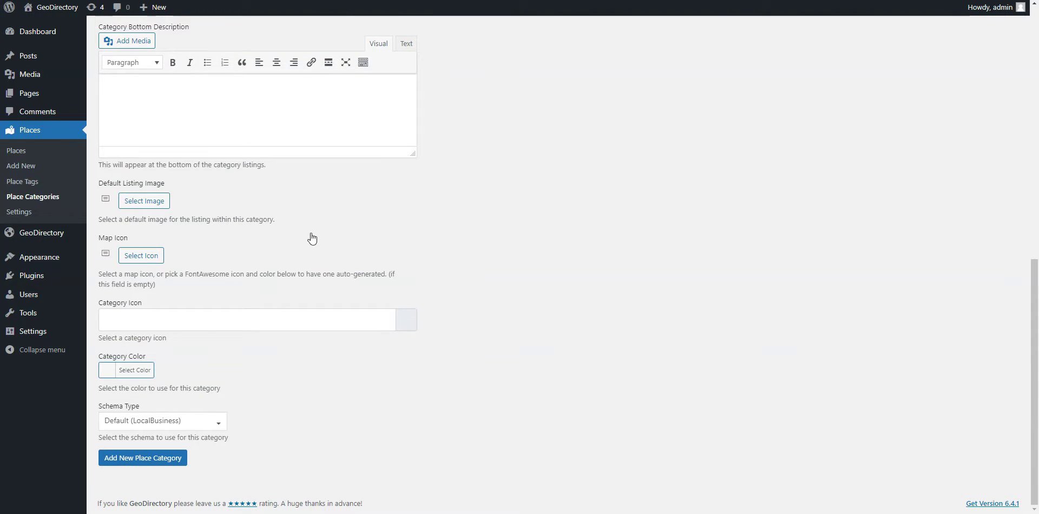
{"action": "scroll", "coordinate": [240, 257], "scroll_direction": "up", "scroll_amount": 4}
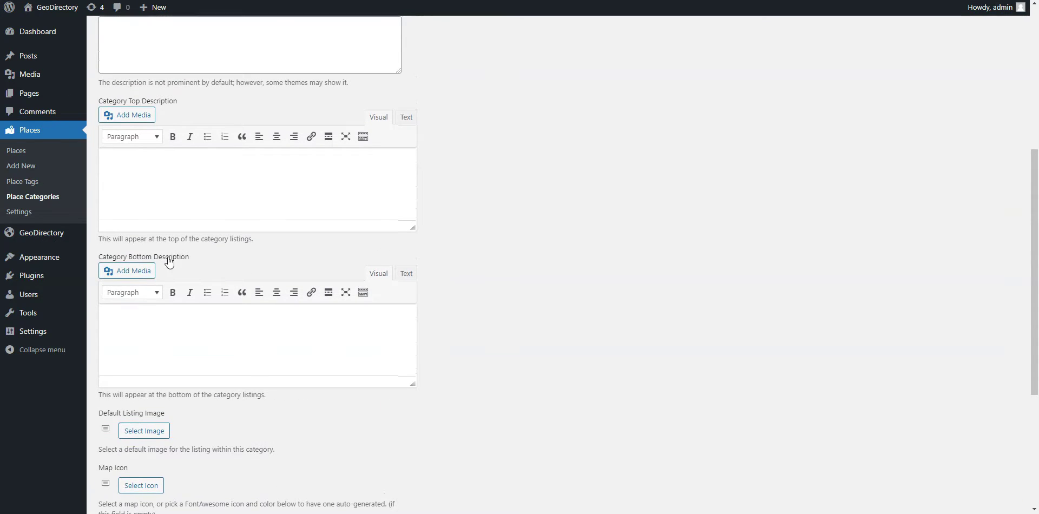
Step: In Places Custom Fields, drag Address above Description so it follows Tags
{"action": "left_click", "coordinate": [12, 214]}
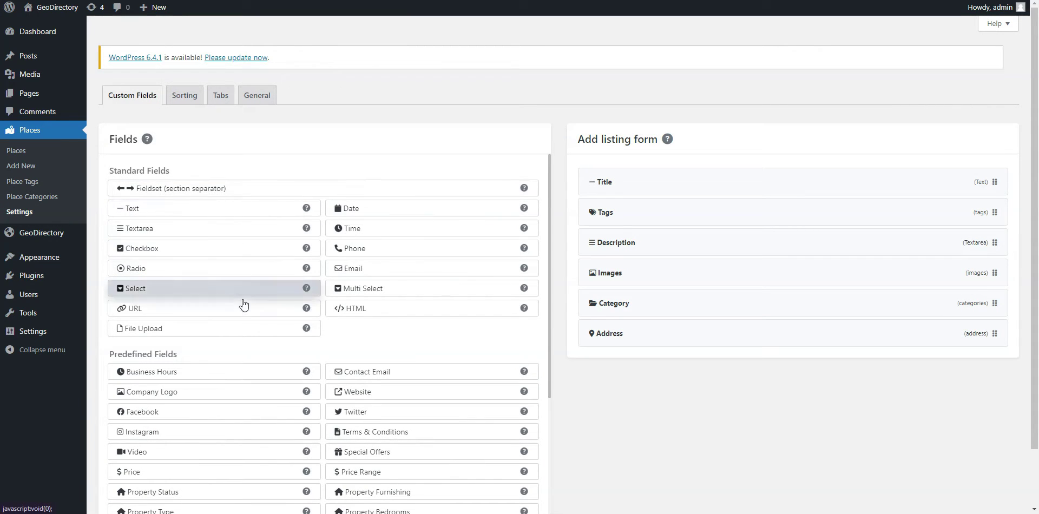
{"action": "scroll", "coordinate": [303, 428], "scroll_direction": "down", "scroll_amount": 1}
{"action": "scroll", "coordinate": [335, 388], "scroll_direction": "down", "scroll_amount": 2}
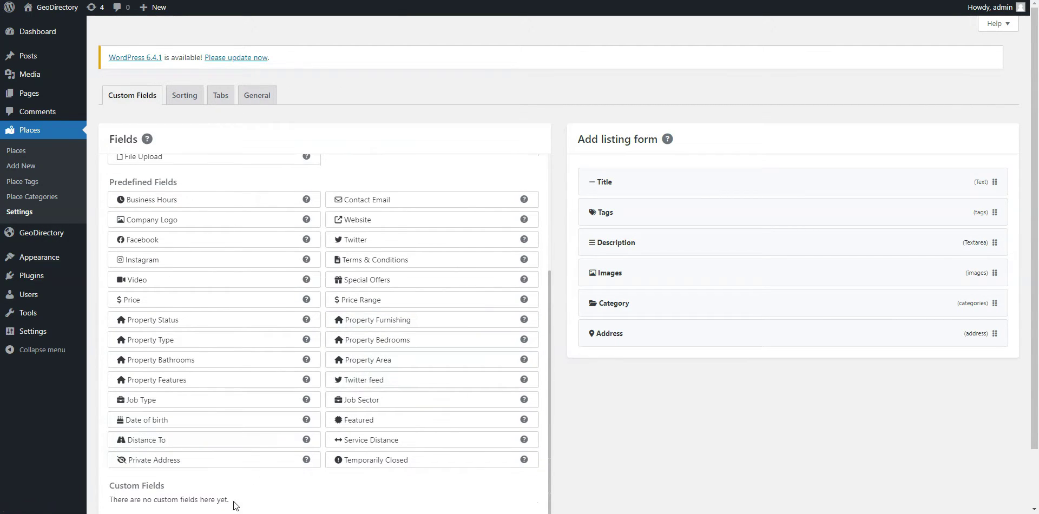
{"action": "scroll", "coordinate": [470, 429], "scroll_direction": "up", "scroll_amount": 3}
{"action": "scroll", "coordinate": [471, 429], "scroll_direction": "up", "scroll_amount": 1}
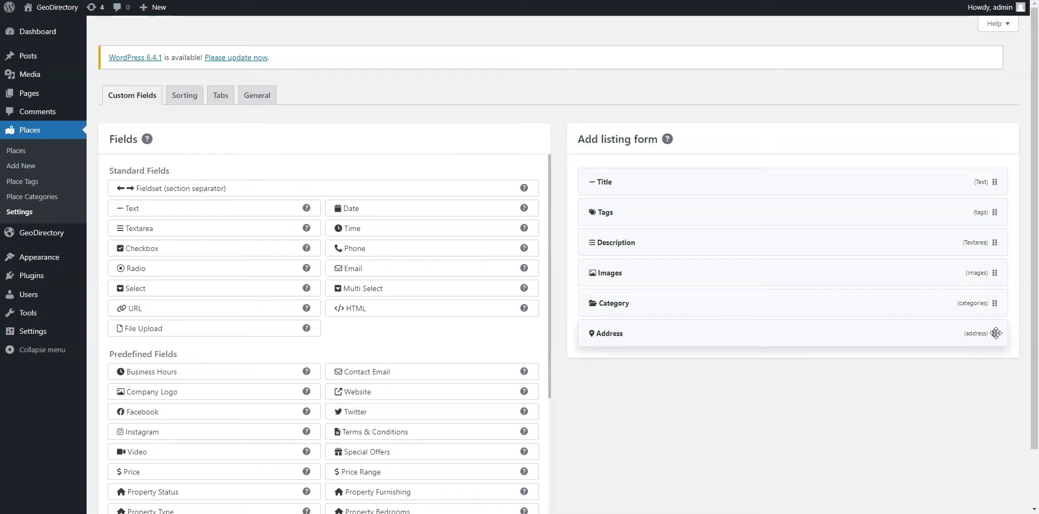
{"action": "left_click_drag", "start_coordinate": [994, 333], "coordinate": [996, 242]}
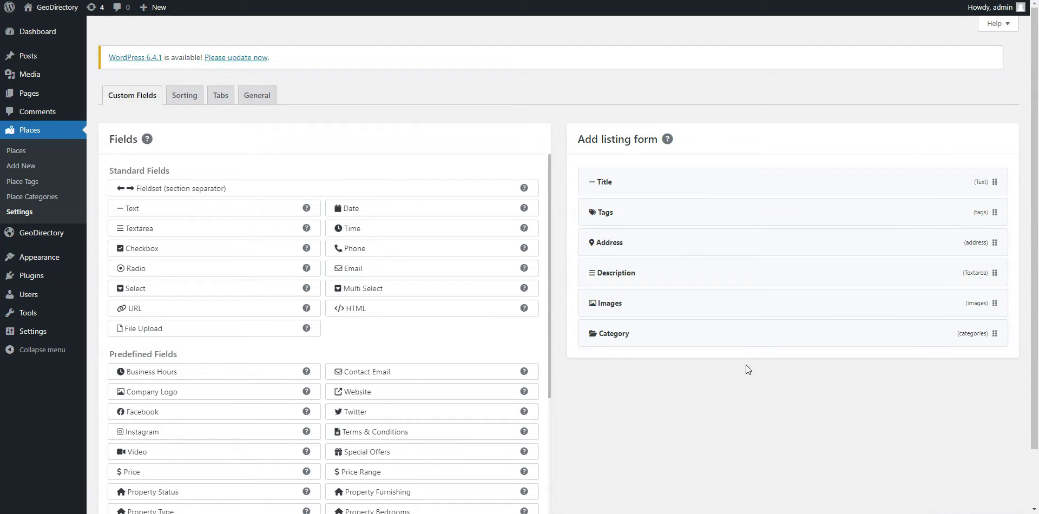
Step: Edit the Location page and insert a GD > Search block near its bottom
{"action": "left_click", "coordinate": [21, 95]}
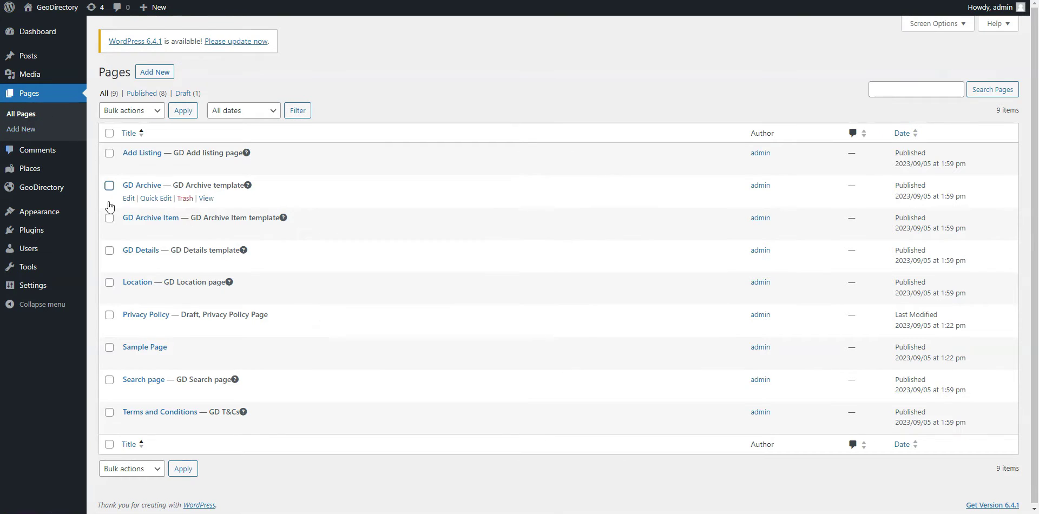
{"action": "left_click", "coordinate": [129, 296]}
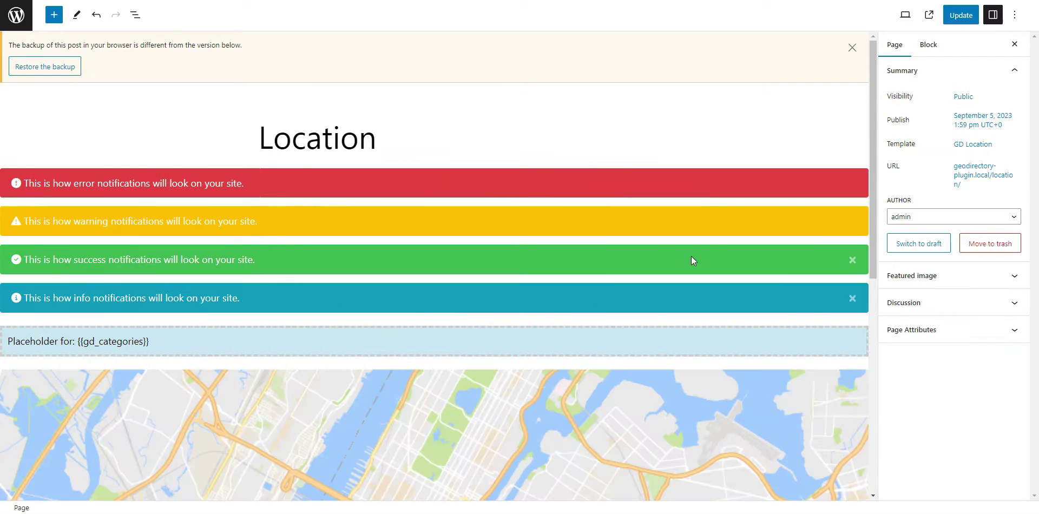
{"action": "scroll", "coordinate": [844, 103], "scroll_direction": "down", "scroll_amount": 2}
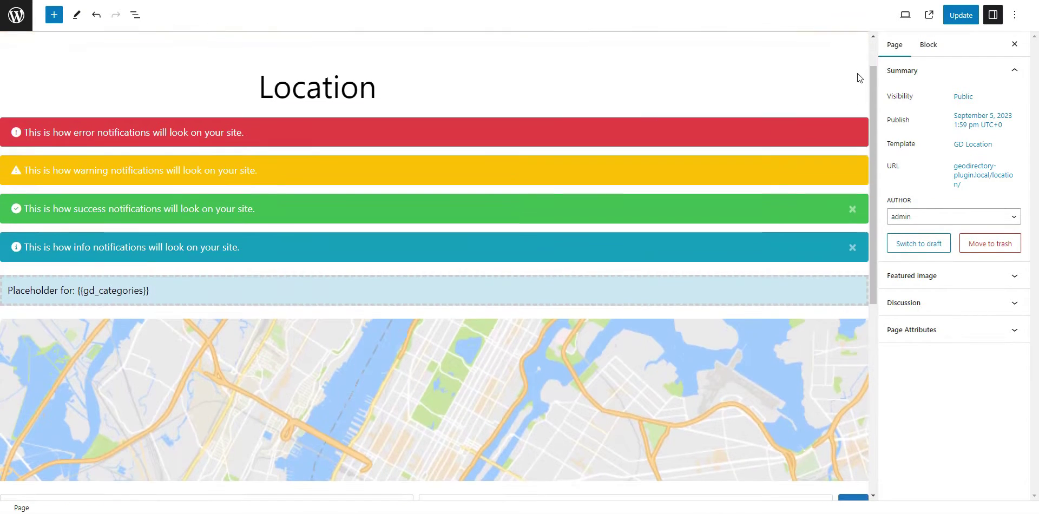
{"action": "scroll", "coordinate": [855, 74], "scroll_direction": "down", "scroll_amount": 2}
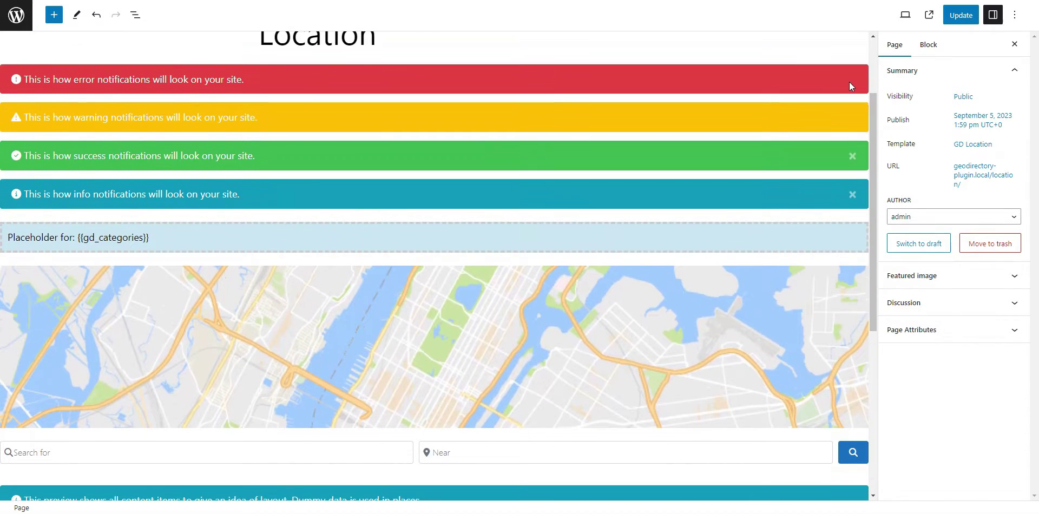
{"action": "scroll", "coordinate": [847, 85], "scroll_direction": "down", "scroll_amount": 2}
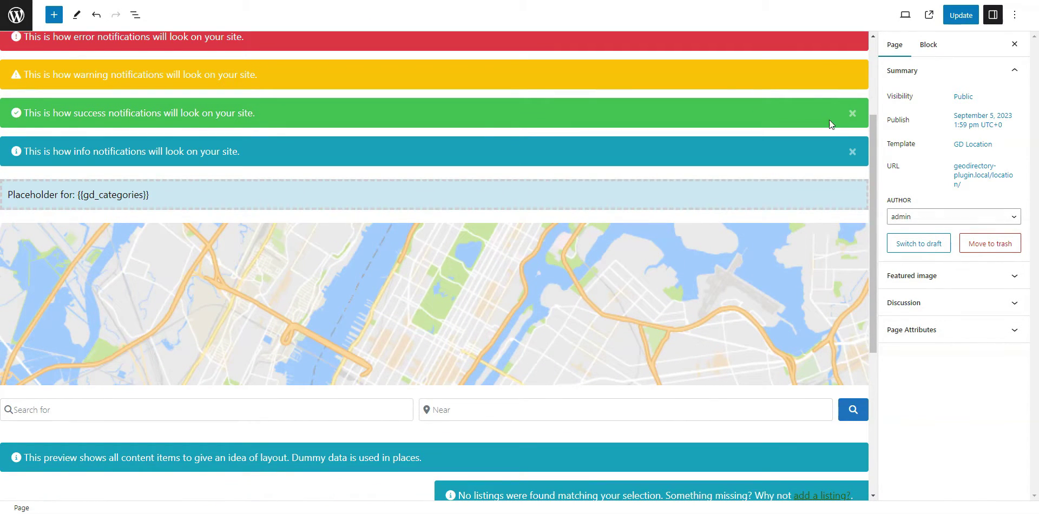
{"action": "scroll", "coordinate": [828, 121], "scroll_direction": "down", "scroll_amount": 1}
{"action": "scroll", "coordinate": [821, 142], "scroll_direction": "down", "scroll_amount": 1}
{"action": "scroll", "coordinate": [803, 216], "scroll_direction": "down", "scroll_amount": 2}
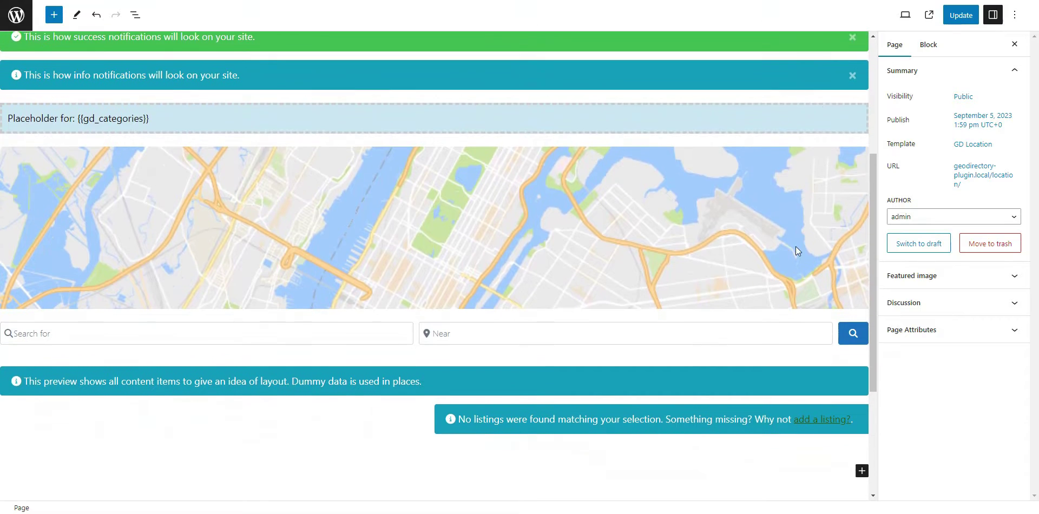
{"action": "scroll", "coordinate": [789, 291], "scroll_direction": "down", "scroll_amount": 2}
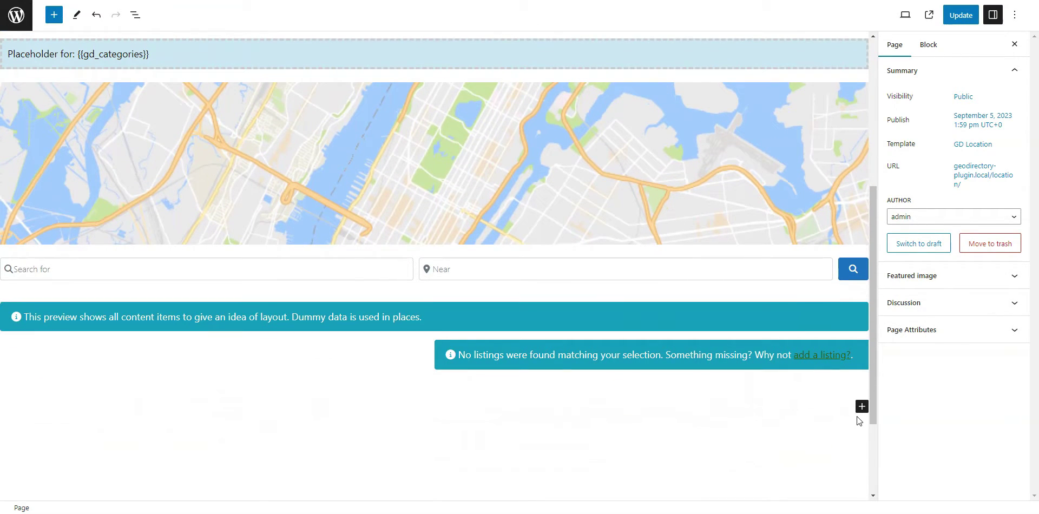
{"action": "left_click", "coordinate": [861, 406]}
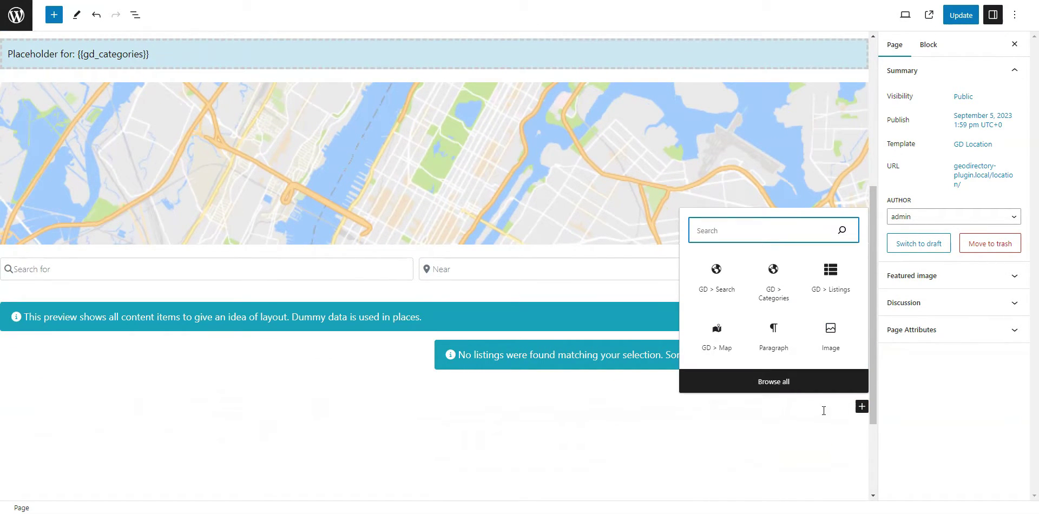
{"action": "left_click", "coordinate": [716, 282]}
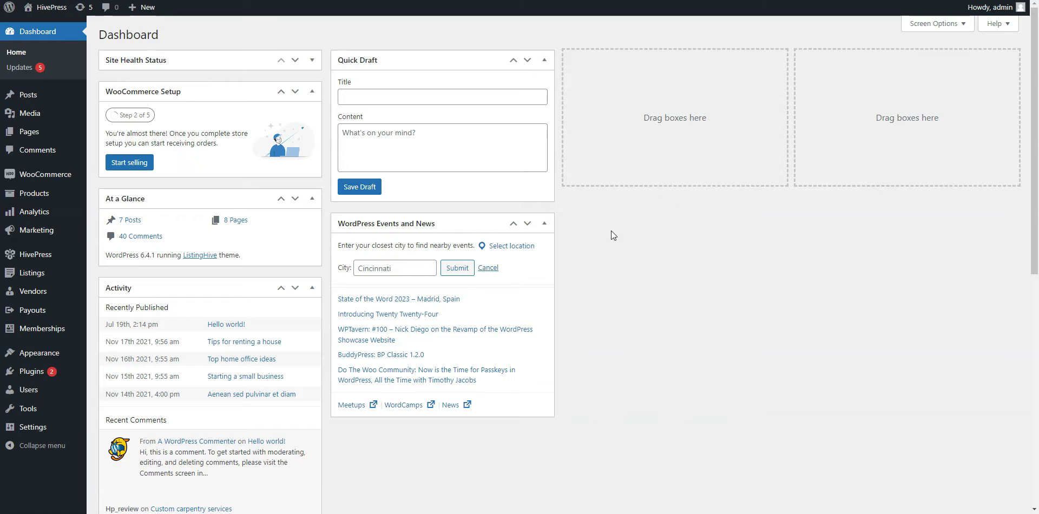
{"action": "mouse_move", "coordinate": [32, 273]}
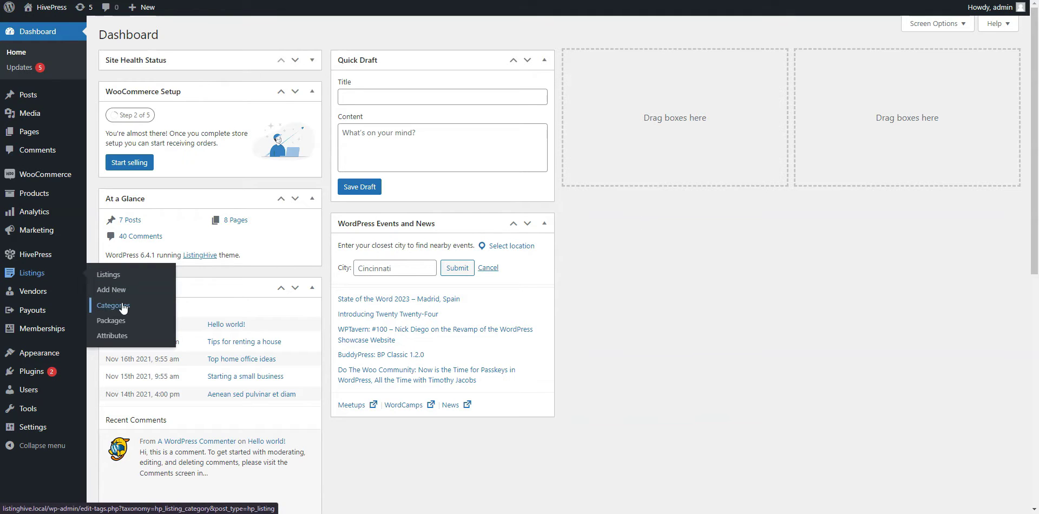
Step: Open the Services listing category for editing
{"action": "left_click", "coordinate": [108, 308]}
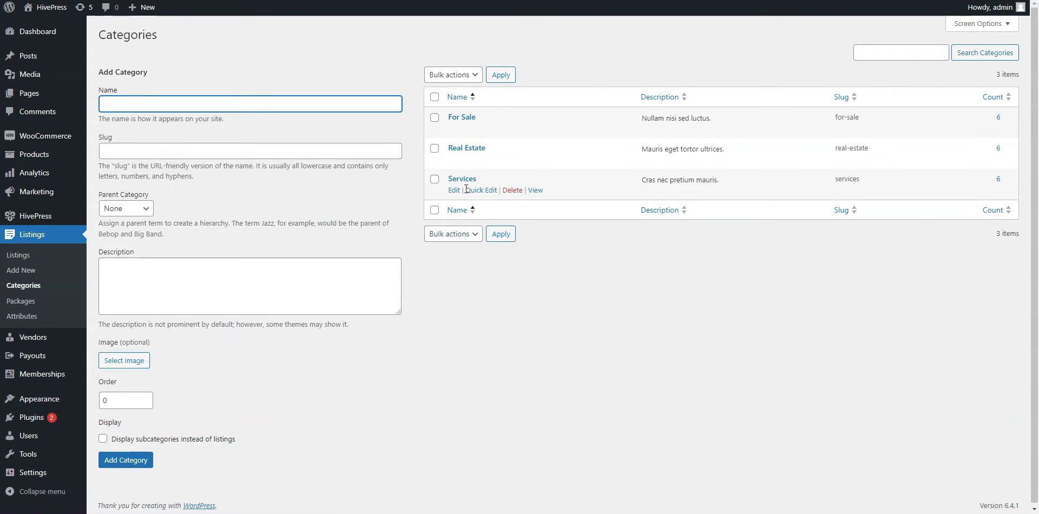
{"action": "left_click", "coordinate": [463, 180]}
{"action": "scroll", "coordinate": [461, 292], "scroll_direction": "down", "scroll_amount": 1}
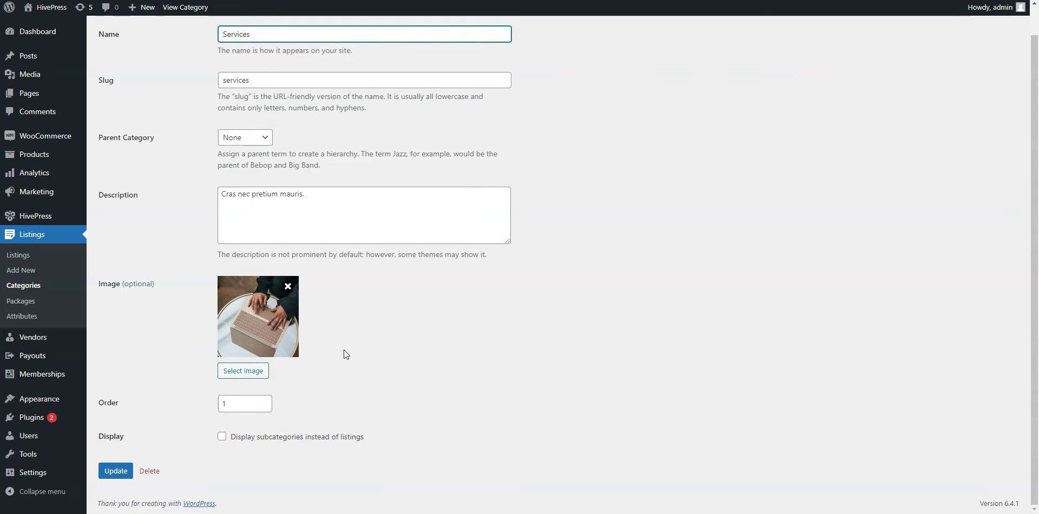
Step: Review the Price listing attribute's edit settings
{"action": "left_click", "coordinate": [14, 319]}
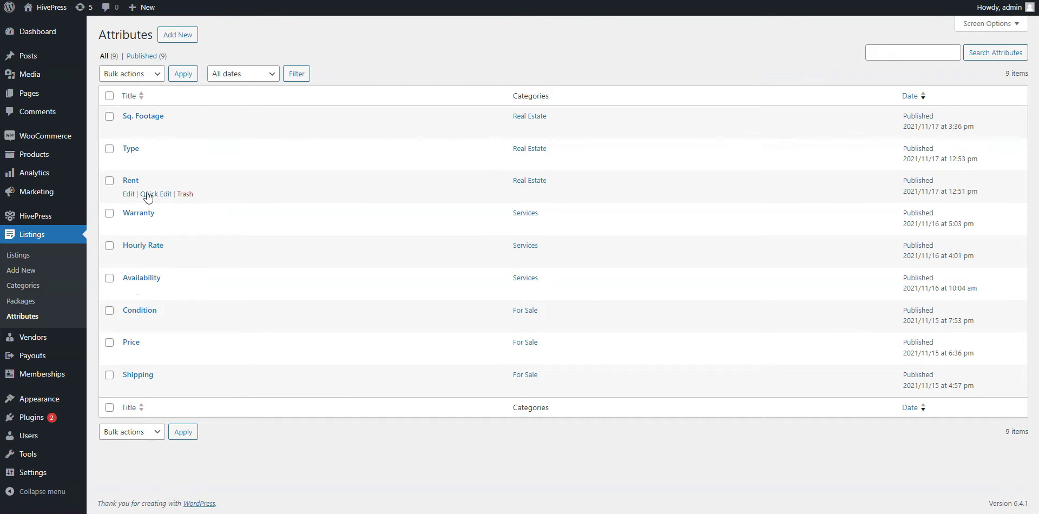
{"action": "left_click", "coordinate": [128, 354]}
{"action": "scroll", "coordinate": [200, 312], "scroll_direction": "down", "scroll_amount": 3}
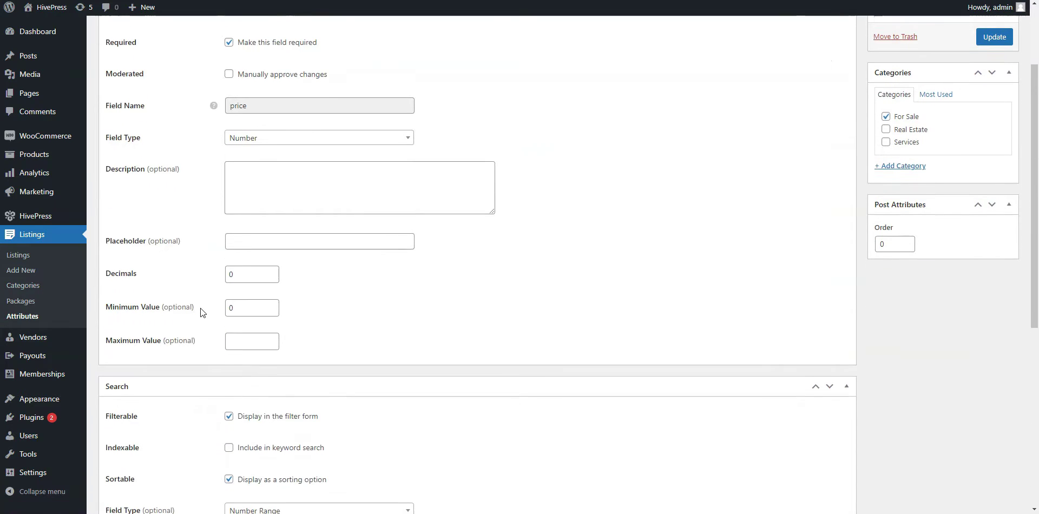
{"action": "scroll", "coordinate": [201, 308], "scroll_direction": "down", "scroll_amount": 2}
{"action": "scroll", "coordinate": [201, 307], "scroll_direction": "down", "scroll_amount": 2}
{"action": "scroll", "coordinate": [200, 308], "scroll_direction": "down", "scroll_amount": 2}
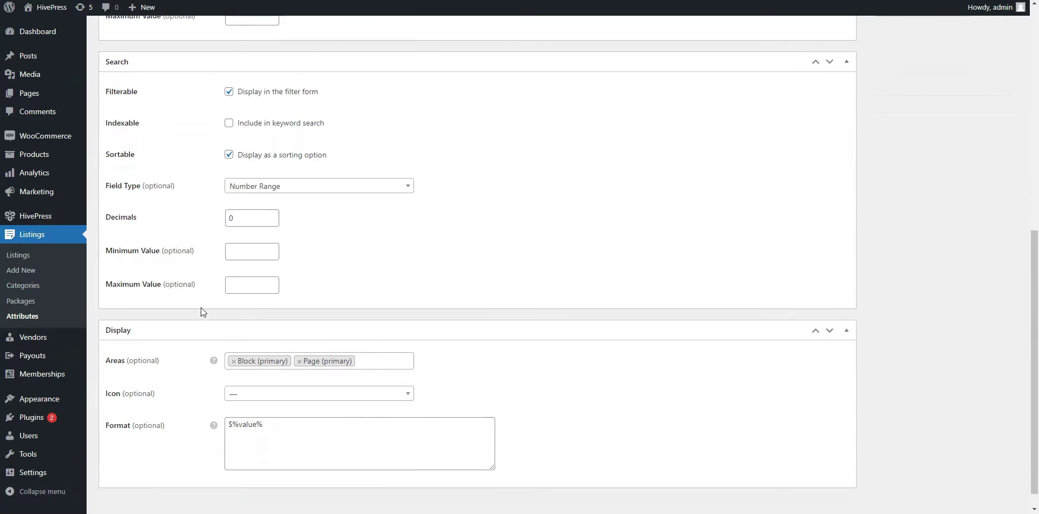
{"action": "scroll", "coordinate": [200, 307], "scroll_direction": "up", "scroll_amount": 6}
{"action": "scroll", "coordinate": [201, 307], "scroll_direction": "up", "scroll_amount": 2}
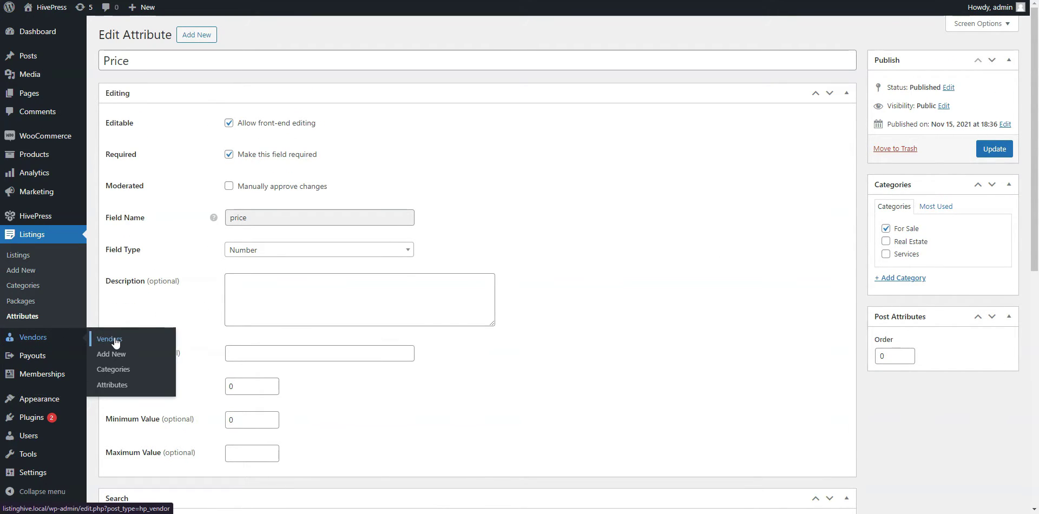
Step: Browse a blank Add New vendor attribute form, then edit the Home page
{"action": "left_click", "coordinate": [117, 385]}
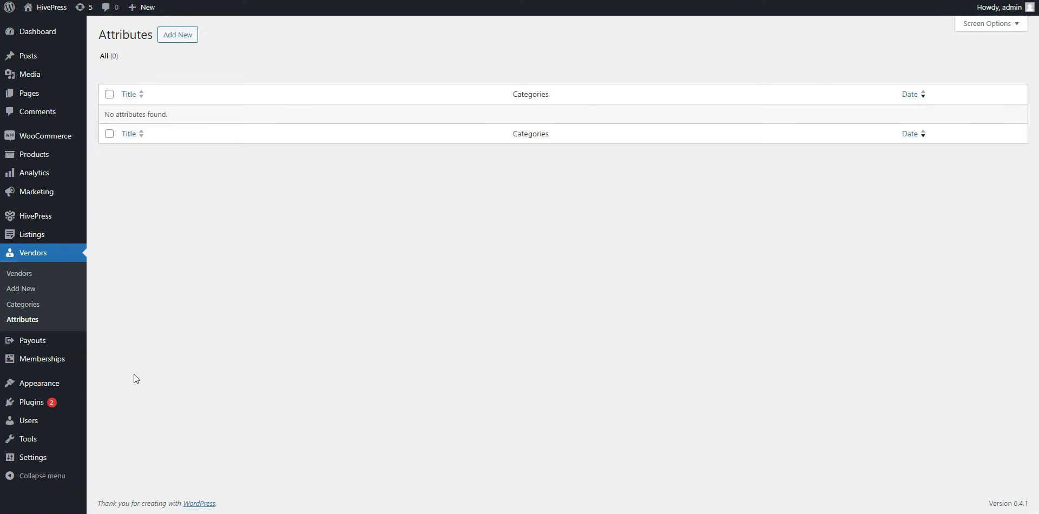
{"action": "left_click", "coordinate": [181, 43]}
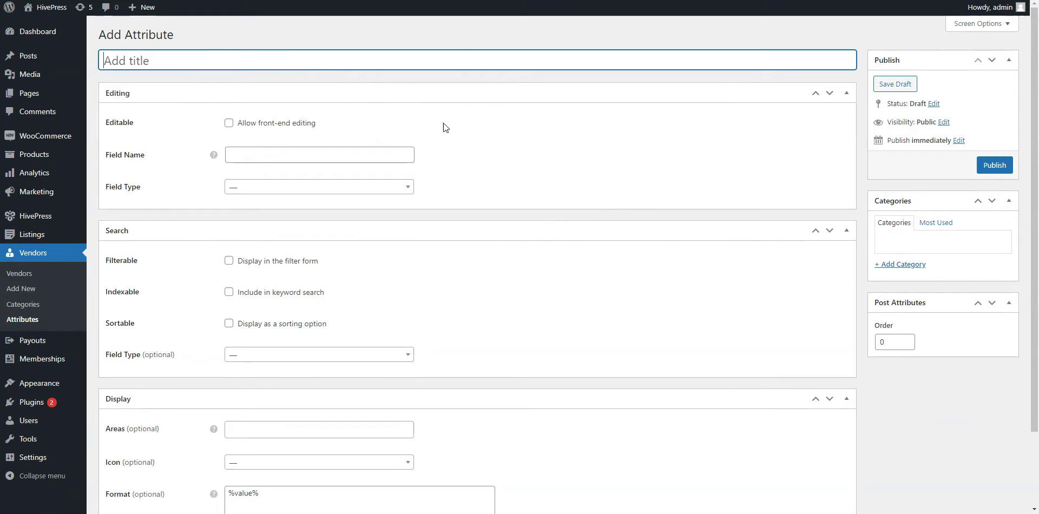
{"action": "scroll", "coordinate": [491, 146], "scroll_direction": "down", "scroll_amount": 1}
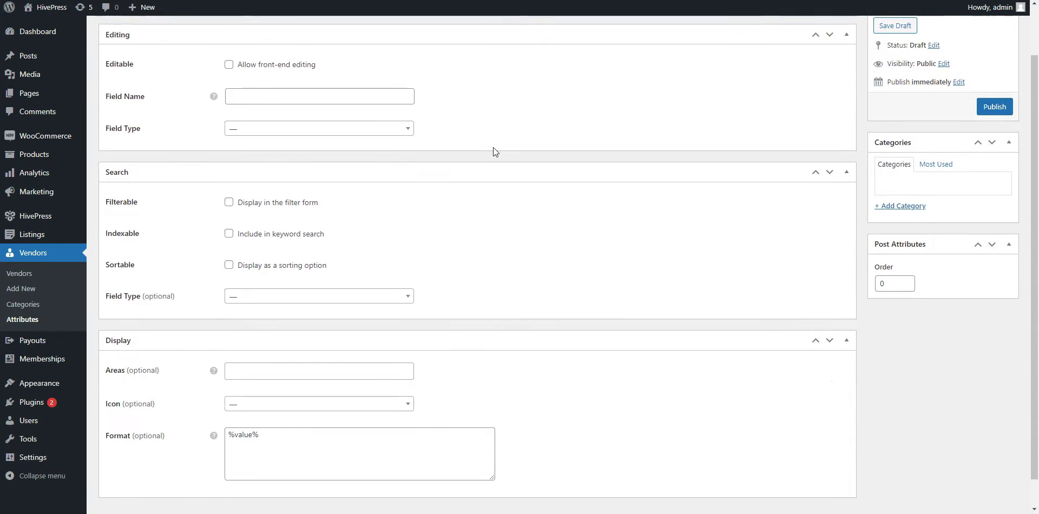
{"action": "scroll", "coordinate": [492, 151], "scroll_direction": "up", "scroll_amount": 1}
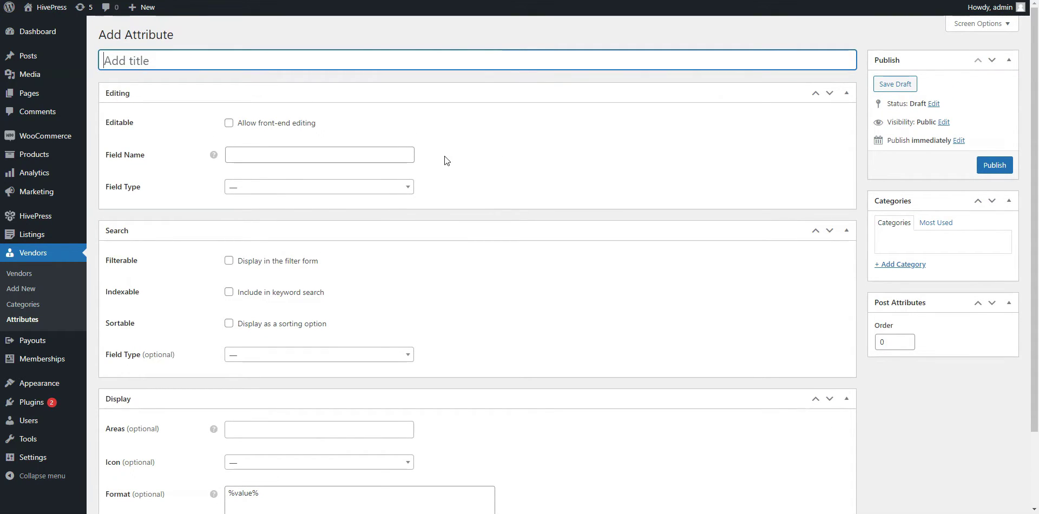
{"action": "left_click", "coordinate": [34, 100]}
{"action": "left_click", "coordinate": [136, 216]}
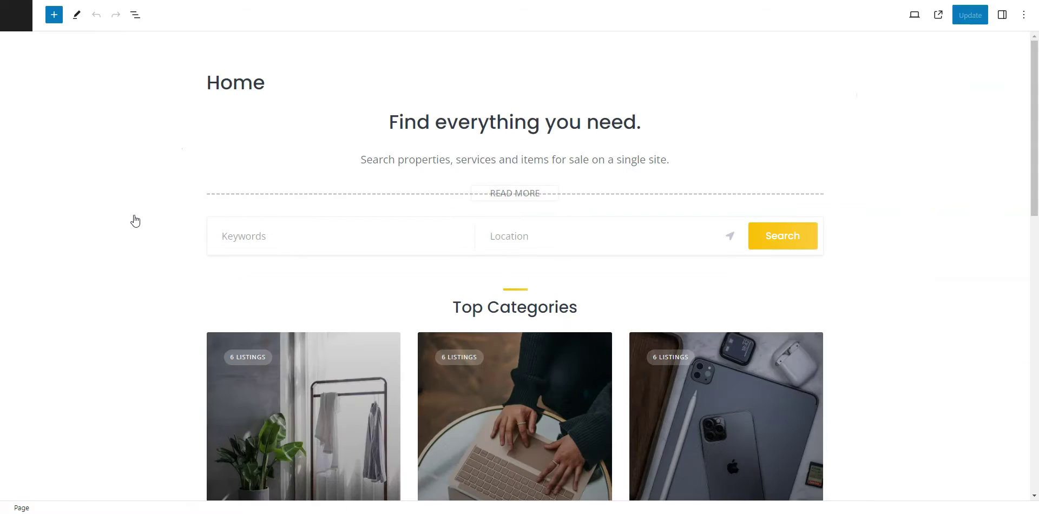
Step: Browse the Home page and block inserter, then view the ListingHive Customizer's Site Identity section
{"action": "scroll", "coordinate": [146, 241], "scroll_direction": "down", "scroll_amount": 1}
{"action": "scroll", "coordinate": [146, 242], "scroll_direction": "down", "scroll_amount": 2}
{"action": "scroll", "coordinate": [145, 238], "scroll_direction": "down", "scroll_amount": 3}
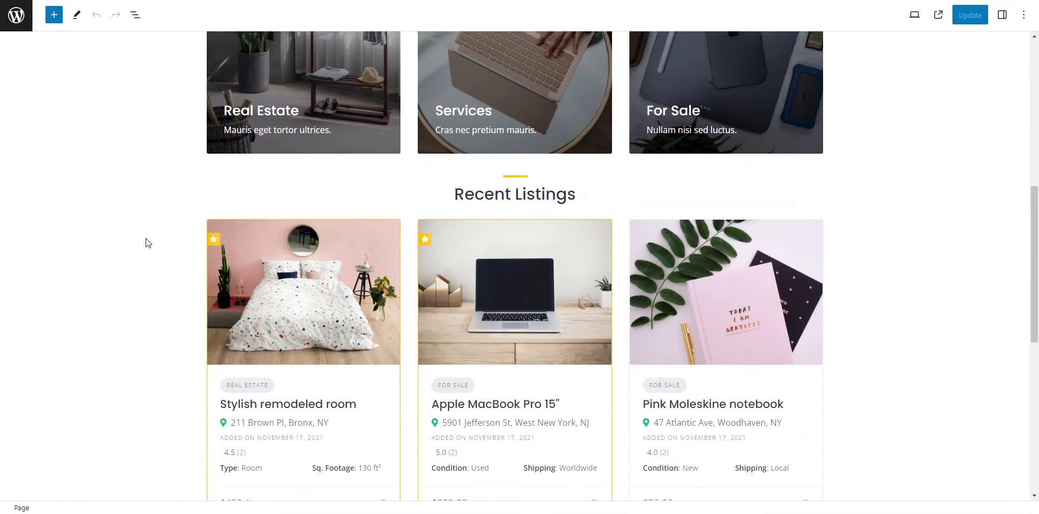
{"action": "scroll", "coordinate": [146, 241], "scroll_direction": "down", "scroll_amount": 7}
{"action": "scroll", "coordinate": [174, 244], "scroll_direction": "down", "scroll_amount": 6}
{"action": "left_click", "coordinate": [817, 299]}
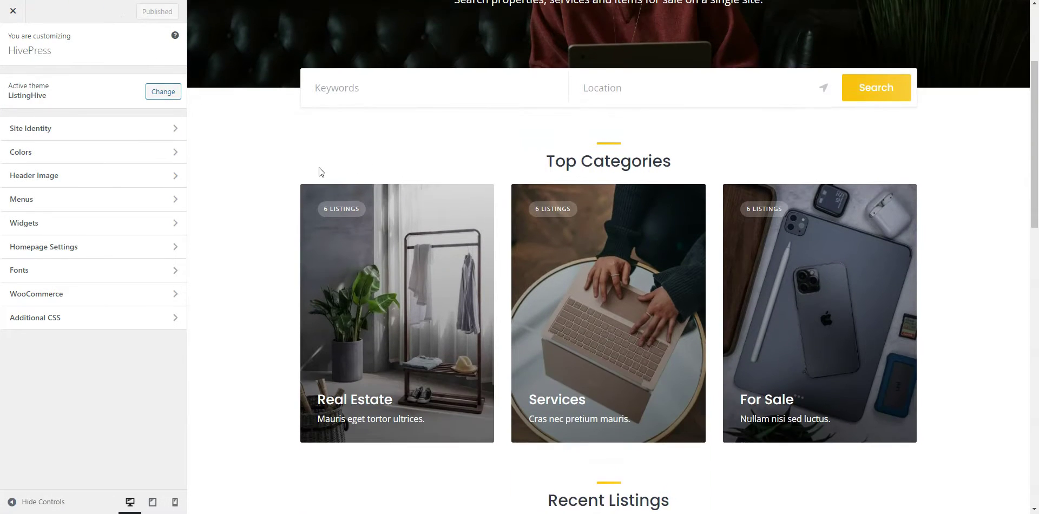
{"action": "left_click", "coordinate": [156, 135]}
{"action": "left_click", "coordinate": [14, 57]}
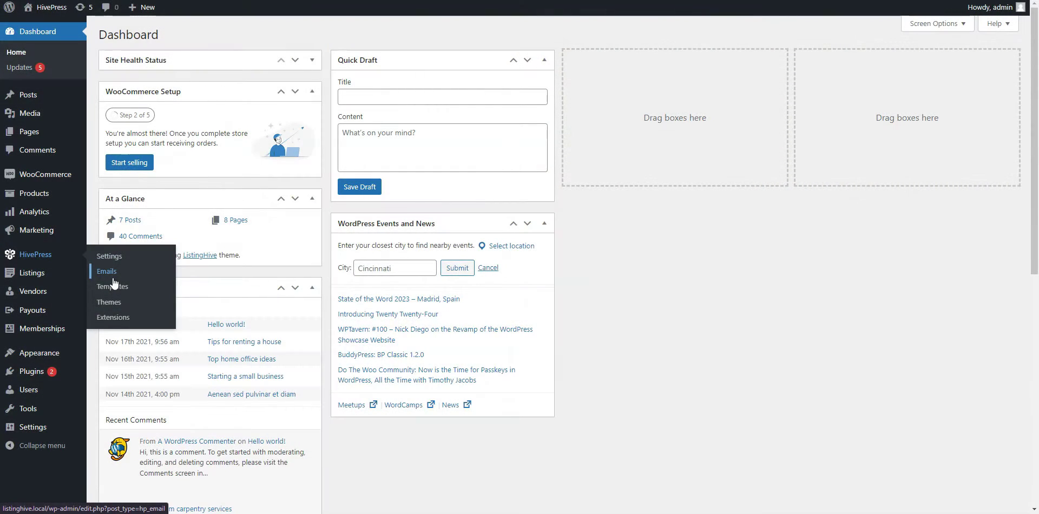
Step: Add a new HivePress email with Email Verification as its triggering event
{"action": "mouse_move", "coordinate": [34, 216]}
{"action": "left_click", "coordinate": [113, 279]}
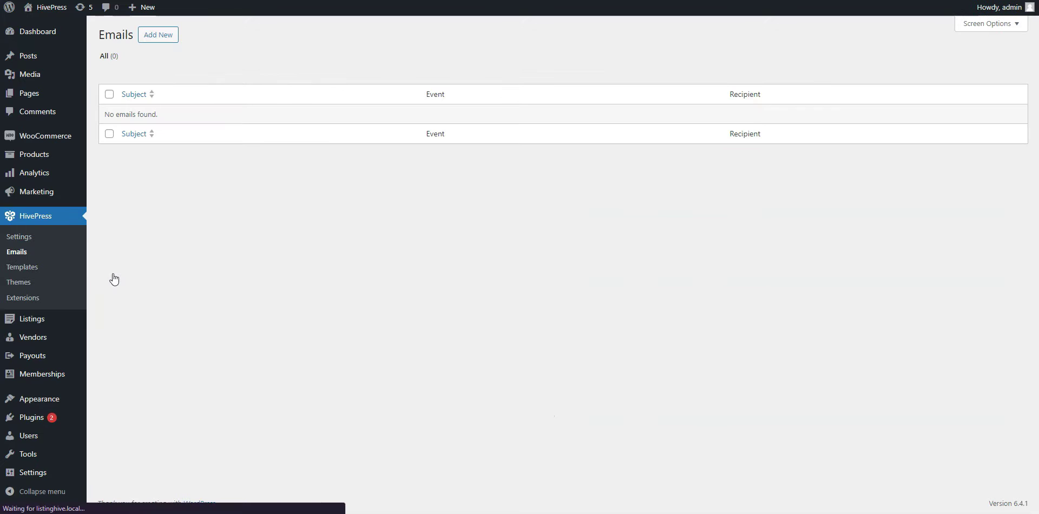
{"action": "left_click", "coordinate": [165, 38]}
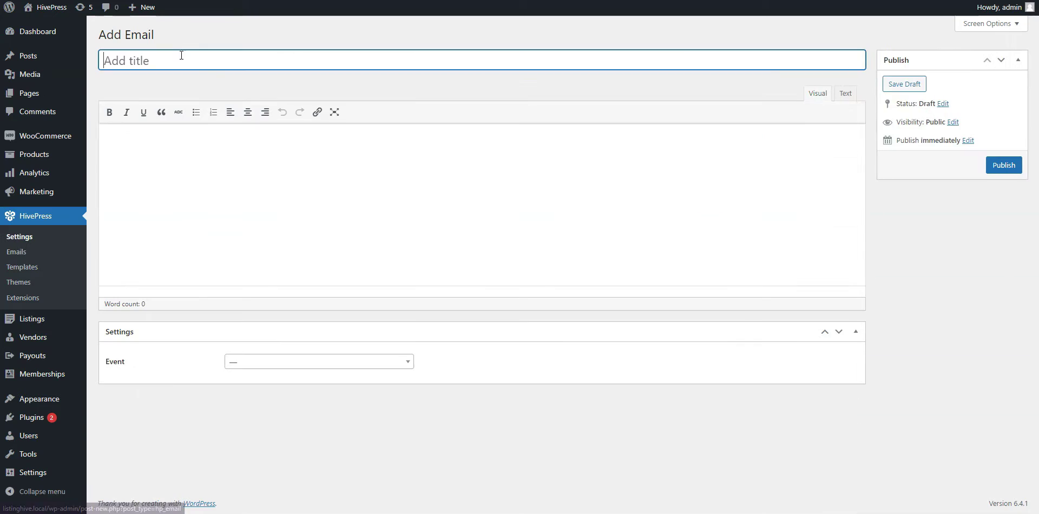
{"action": "left_click", "coordinate": [327, 368]}
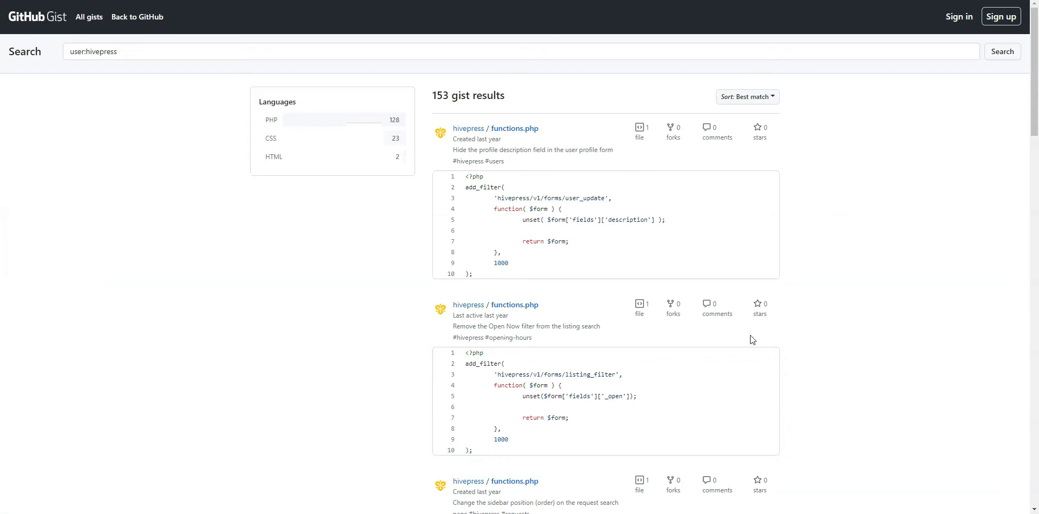
Step: Scroll through the HivePress gist code snippet search results
{"action": "scroll", "coordinate": [751, 340], "scroll_direction": "down", "scroll_amount": 1}
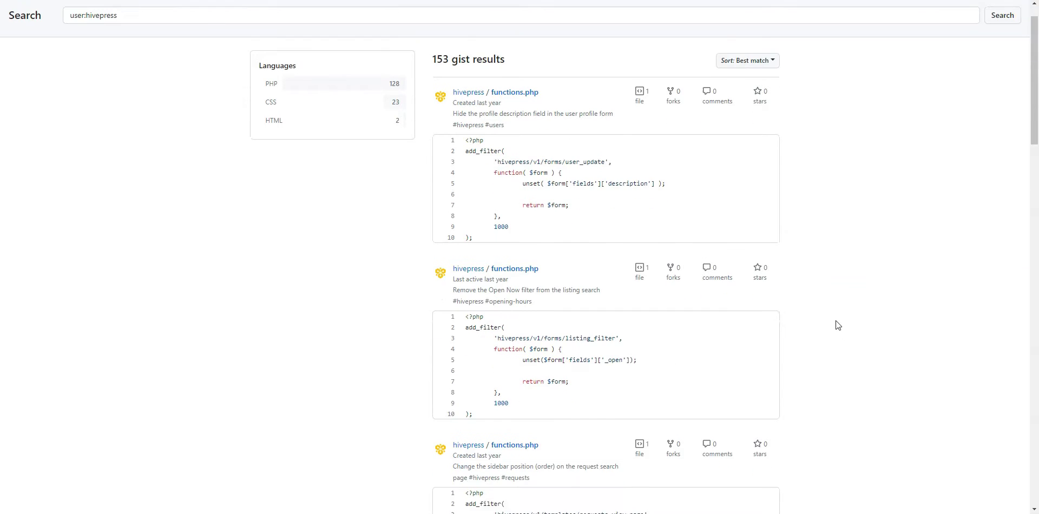
{"action": "scroll", "coordinate": [836, 325], "scroll_direction": "down", "scroll_amount": 1}
{"action": "scroll", "coordinate": [861, 300], "scroll_direction": "down", "scroll_amount": 2}
{"action": "scroll", "coordinate": [857, 304], "scroll_direction": "down", "scroll_amount": 2}
{"action": "scroll", "coordinate": [855, 308], "scroll_direction": "down", "scroll_amount": 2}
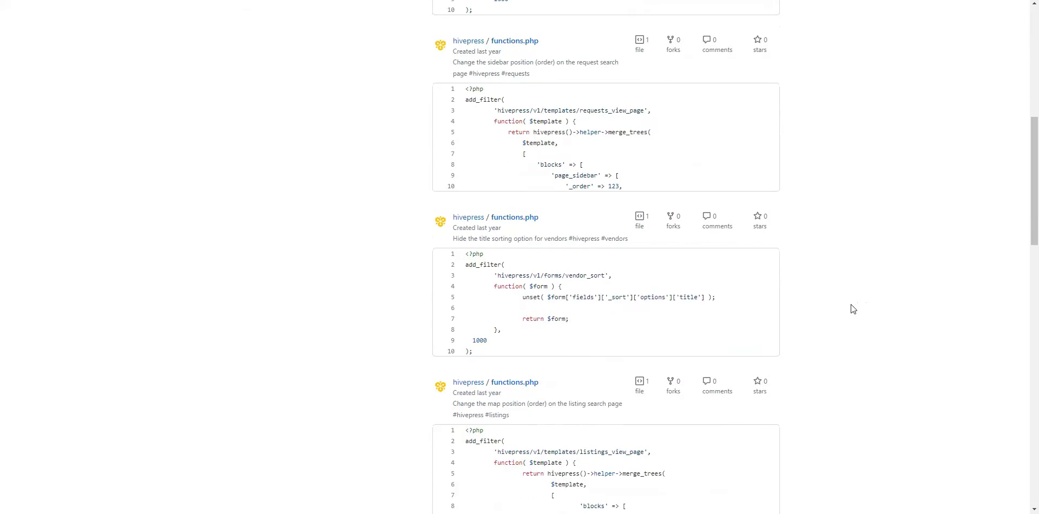
{"action": "scroll", "coordinate": [853, 307], "scroll_direction": "down", "scroll_amount": 2}
{"action": "scroll", "coordinate": [853, 308], "scroll_direction": "down", "scroll_amount": 2}
{"action": "scroll", "coordinate": [853, 309], "scroll_direction": "down", "scroll_amount": 2}
{"action": "scroll", "coordinate": [852, 307], "scroll_direction": "down", "scroll_amount": 1}
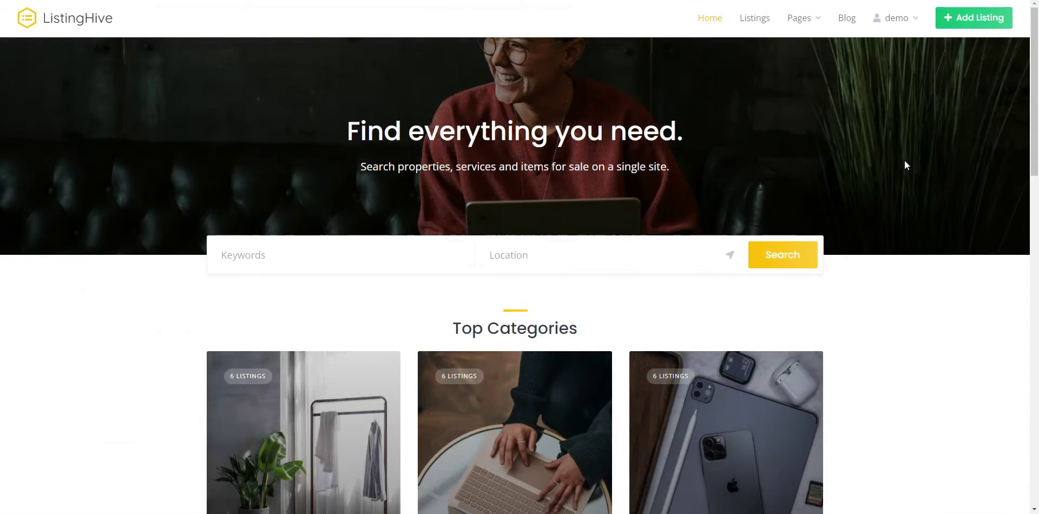
{"action": "scroll", "coordinate": [904, 160], "scroll_direction": "down", "scroll_amount": 1}
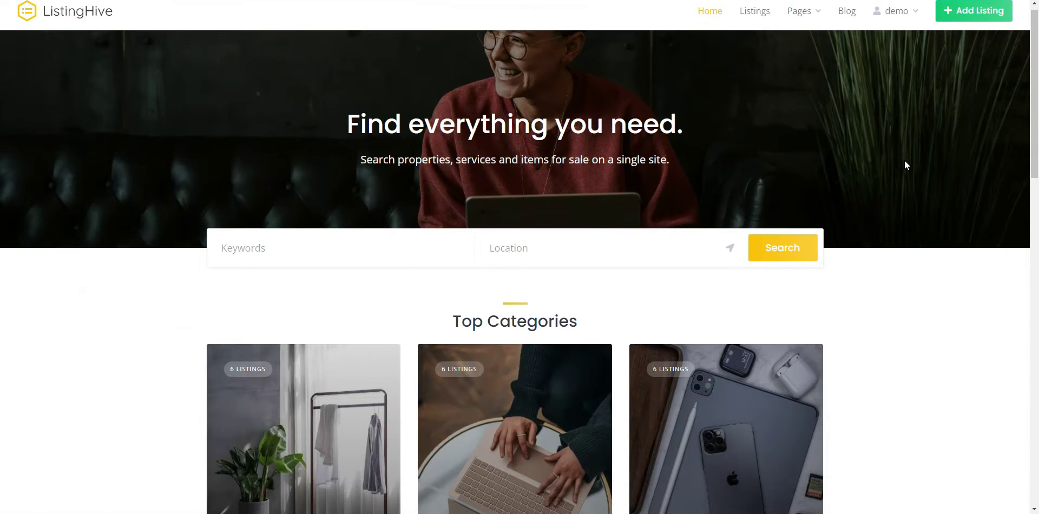
{"action": "scroll", "coordinate": [904, 161], "scroll_direction": "down", "scroll_amount": 1}
{"action": "scroll", "coordinate": [904, 161], "scroll_direction": "down", "scroll_amount": 1}
{"action": "scroll", "coordinate": [904, 161], "scroll_direction": "down", "scroll_amount": 2}
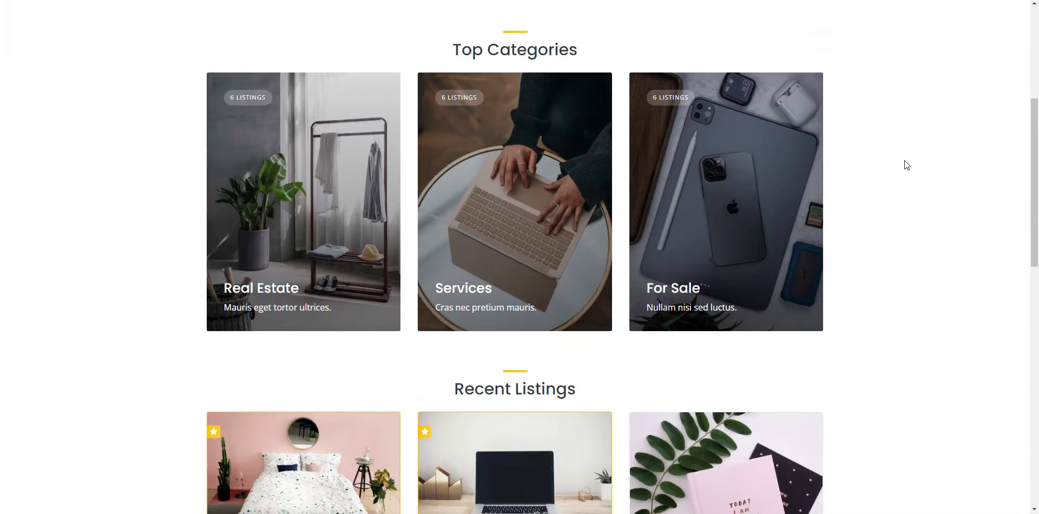
{"action": "scroll", "coordinate": [903, 161], "scroll_direction": "down", "scroll_amount": 2}
{"action": "scroll", "coordinate": [904, 161], "scroll_direction": "down", "scroll_amount": 2}
{"action": "scroll", "coordinate": [904, 160], "scroll_direction": "down", "scroll_amount": 1}
{"action": "scroll", "coordinate": [906, 165], "scroll_direction": "down", "scroll_amount": 2}
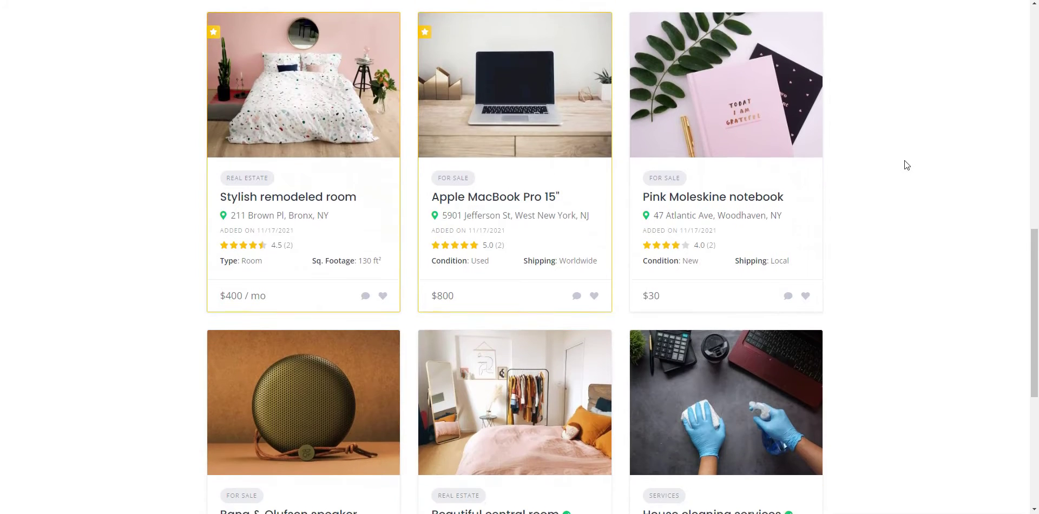
{"action": "scroll", "coordinate": [906, 165], "scroll_direction": "down", "scroll_amount": 2}
{"action": "scroll", "coordinate": [906, 165], "scroll_direction": "down", "scroll_amount": 1}
{"action": "scroll", "coordinate": [906, 165], "scroll_direction": "down", "scroll_amount": 1}
{"action": "scroll", "coordinate": [906, 165], "scroll_direction": "down", "scroll_amount": 1}
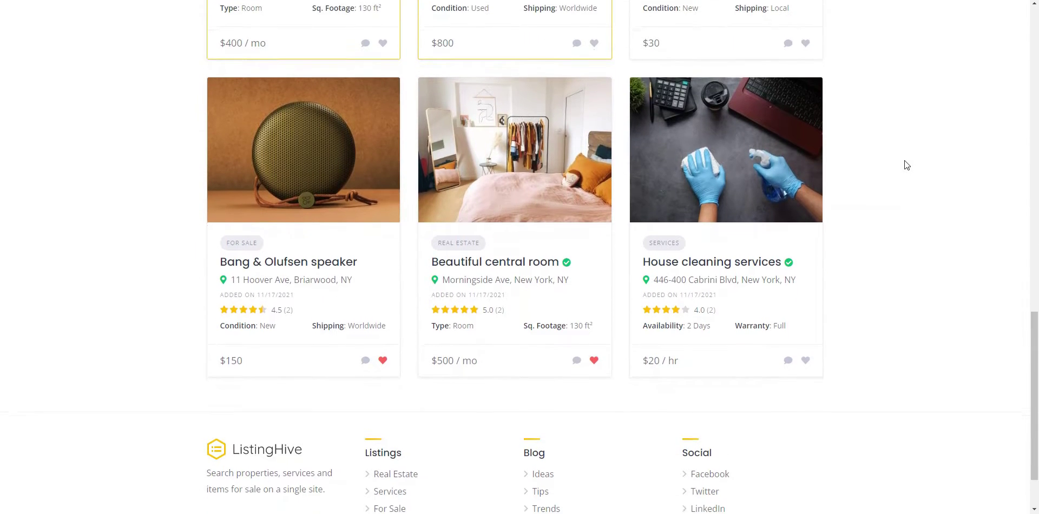
{"action": "scroll", "coordinate": [906, 165], "scroll_direction": "down", "scroll_amount": 1}
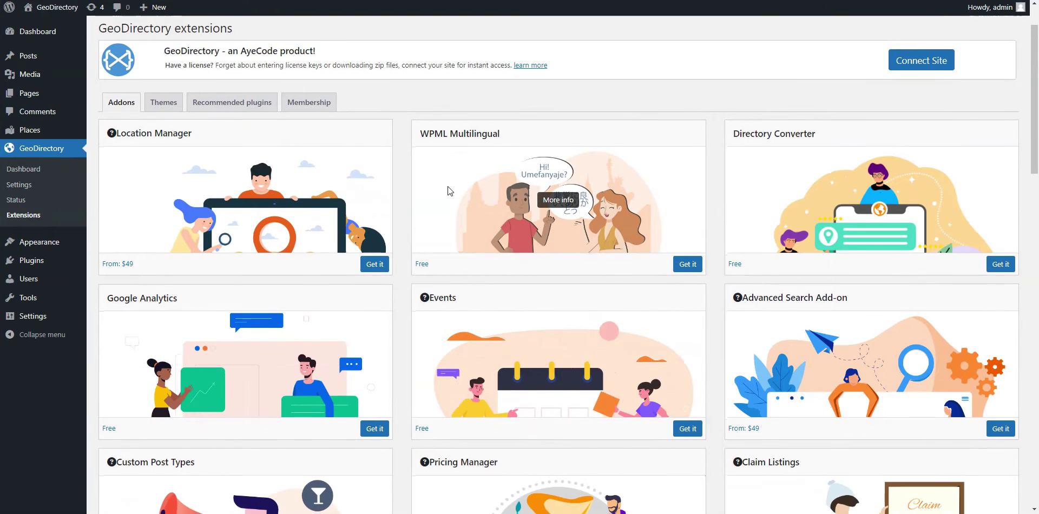
Step: Scroll the Extensions Addons tab and open Pricing Manager via Get it
{"action": "scroll", "coordinate": [446, 186], "scroll_direction": "down", "scroll_amount": 3}
{"action": "scroll", "coordinate": [535, 212], "scroll_direction": "down", "scroll_amount": 1}
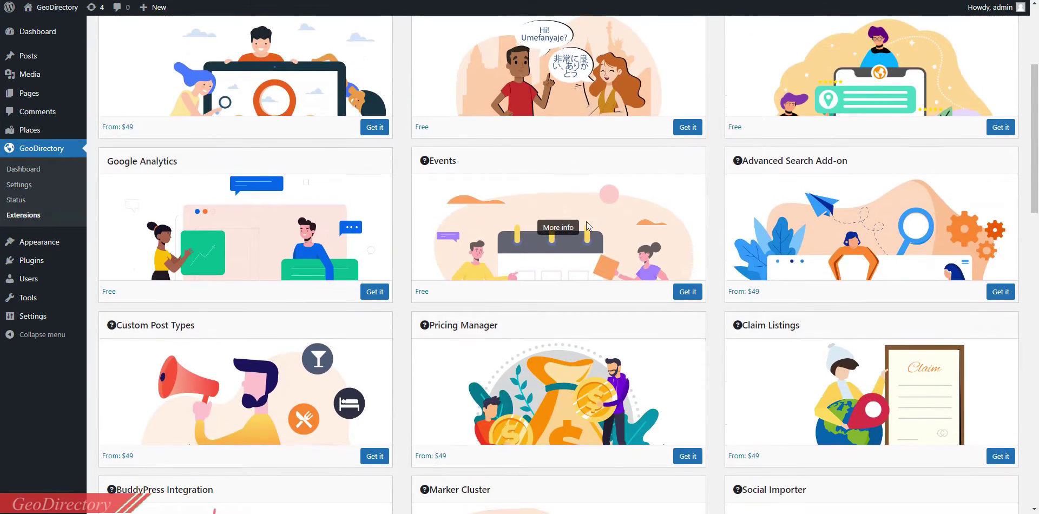
{"action": "scroll", "coordinate": [586, 222], "scroll_direction": "down", "scroll_amount": 1}
{"action": "scroll", "coordinate": [610, 235], "scroll_direction": "down", "scroll_amount": 1}
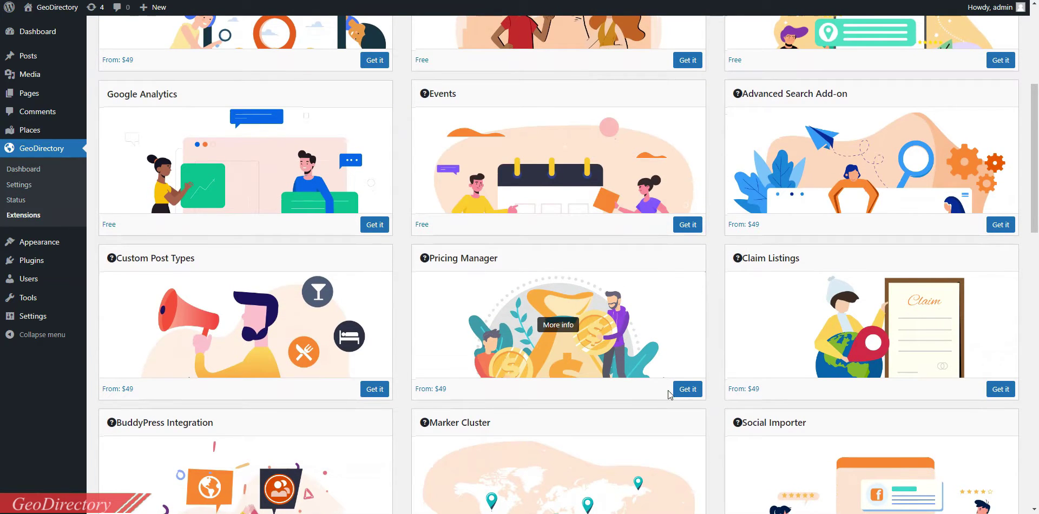
{"action": "left_click", "coordinate": [680, 389]}
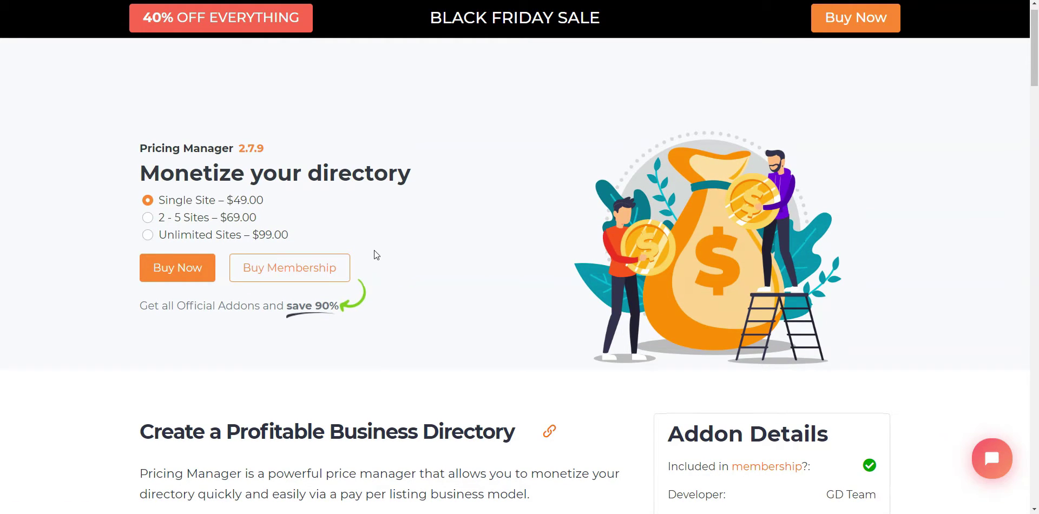
{"action": "scroll", "coordinate": [364, 229], "scroll_direction": "down", "scroll_amount": 1}
{"action": "scroll", "coordinate": [363, 229], "scroll_direction": "down", "scroll_amount": 1}
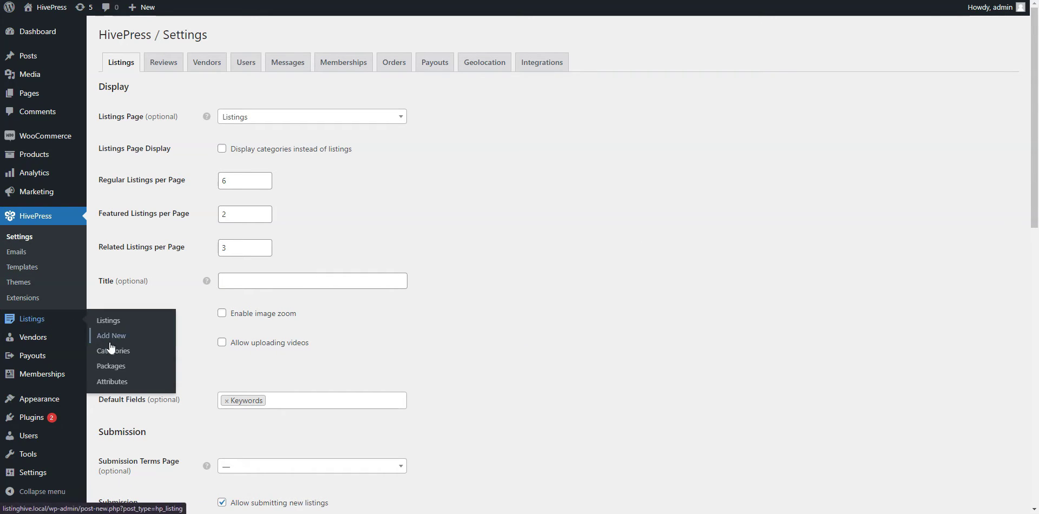
Step: View listing packages, submit the example listing, then open Modern secluded house's claim form
{"action": "left_click", "coordinate": [110, 367]}
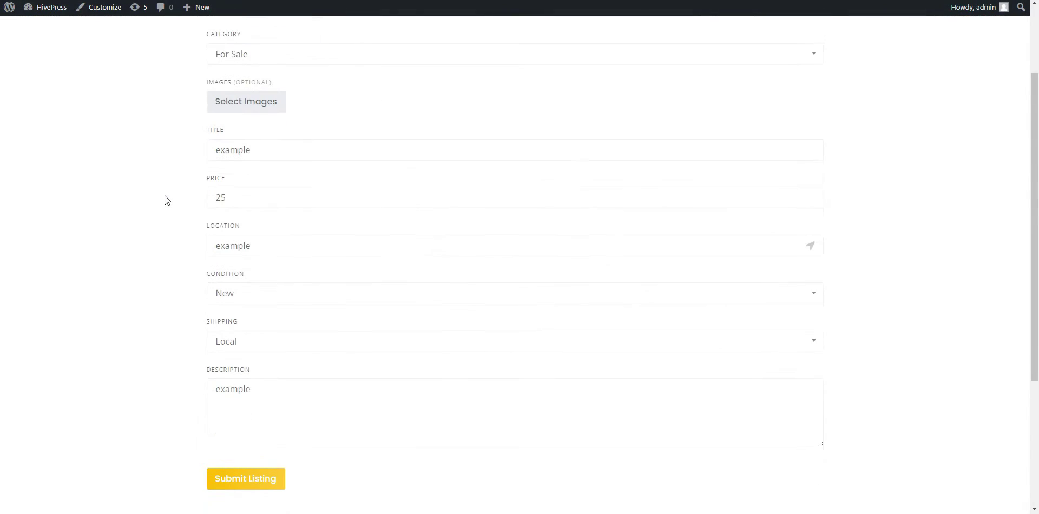
{"action": "left_click", "coordinate": [231, 464]}
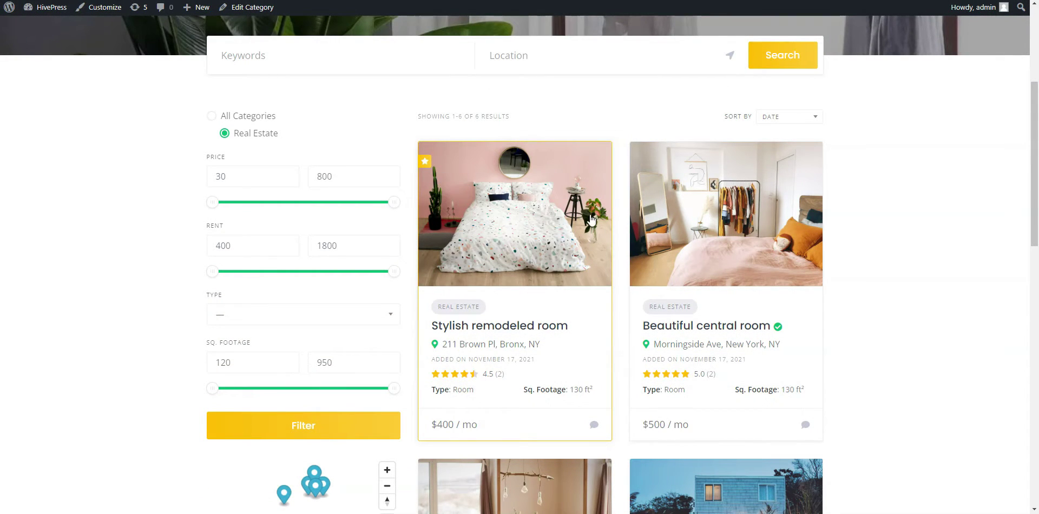
{"action": "scroll", "coordinate": [777, 233], "scroll_direction": "down", "scroll_amount": 5}
{"action": "scroll", "coordinate": [777, 233], "scroll_direction": "down", "scroll_amount": 1}
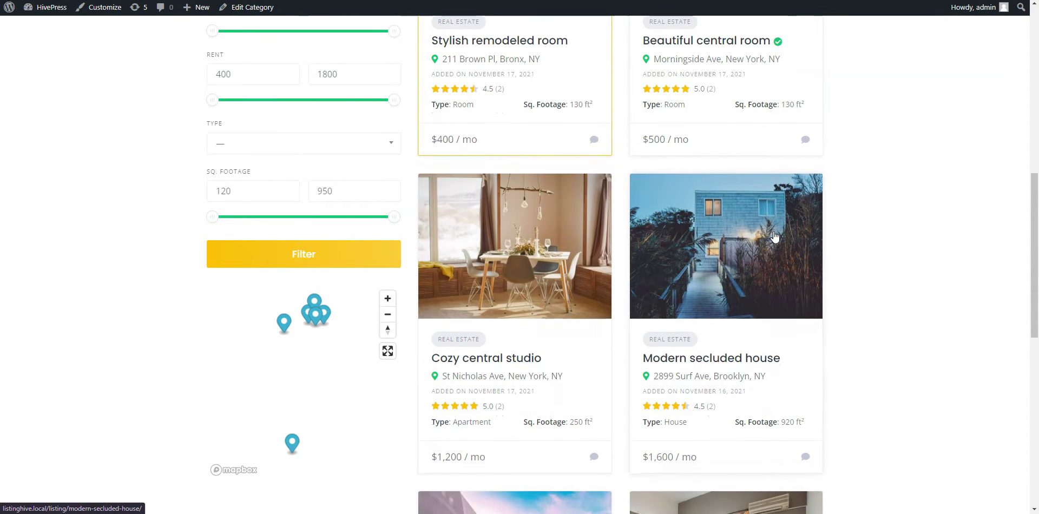
{"action": "left_click", "coordinate": [696, 363]}
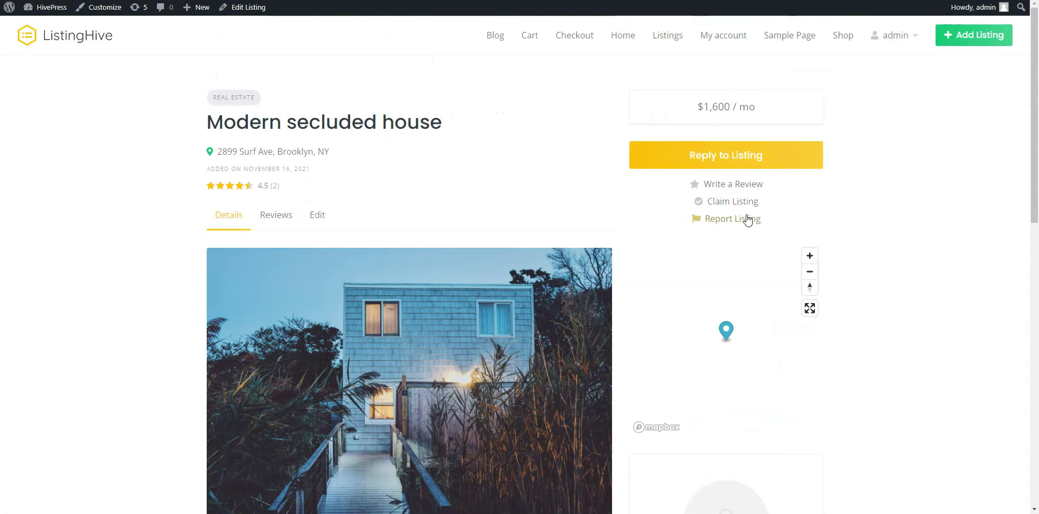
{"action": "left_click", "coordinate": [735, 202]}
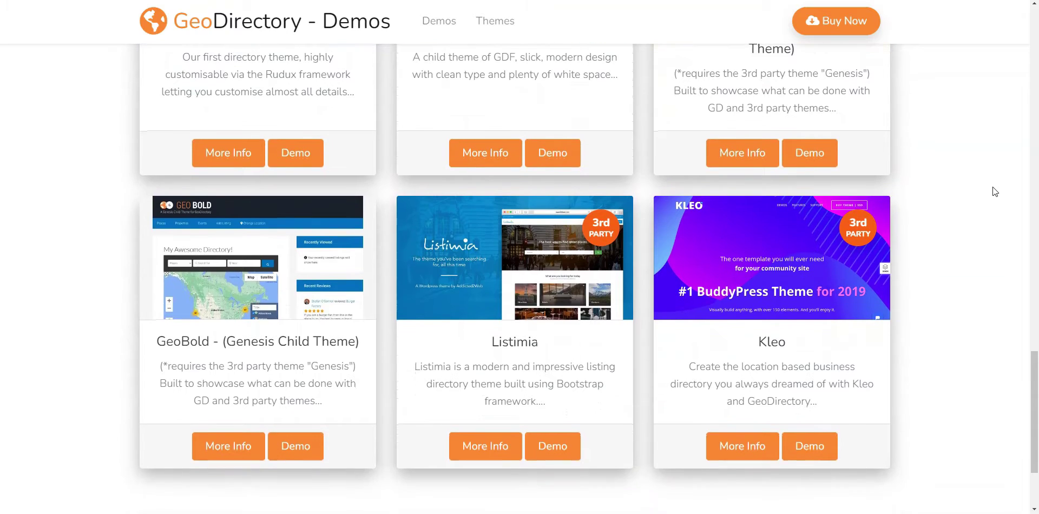
Step: Scroll through the GeoDirectory themes list and the free Directory Starter theme page
{"action": "scroll", "coordinate": [993, 191], "scroll_direction": "up", "scroll_amount": 8}
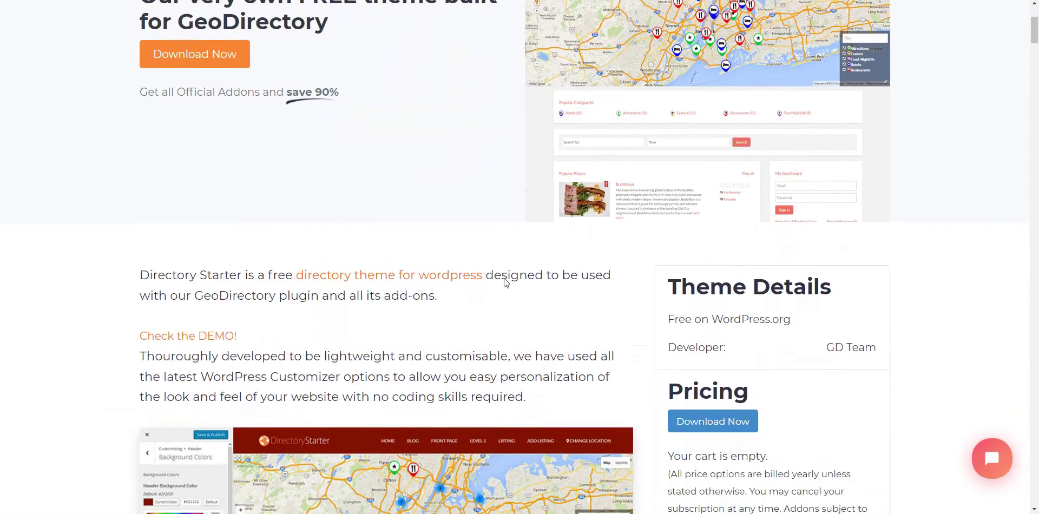
{"action": "scroll", "coordinate": [504, 278], "scroll_direction": "down", "scroll_amount": 1}
{"action": "scroll", "coordinate": [505, 278], "scroll_direction": "down", "scroll_amount": 2}
{"action": "scroll", "coordinate": [504, 278], "scroll_direction": "down", "scroll_amount": 1}
{"action": "scroll", "coordinate": [504, 278], "scroll_direction": "down", "scroll_amount": 1}
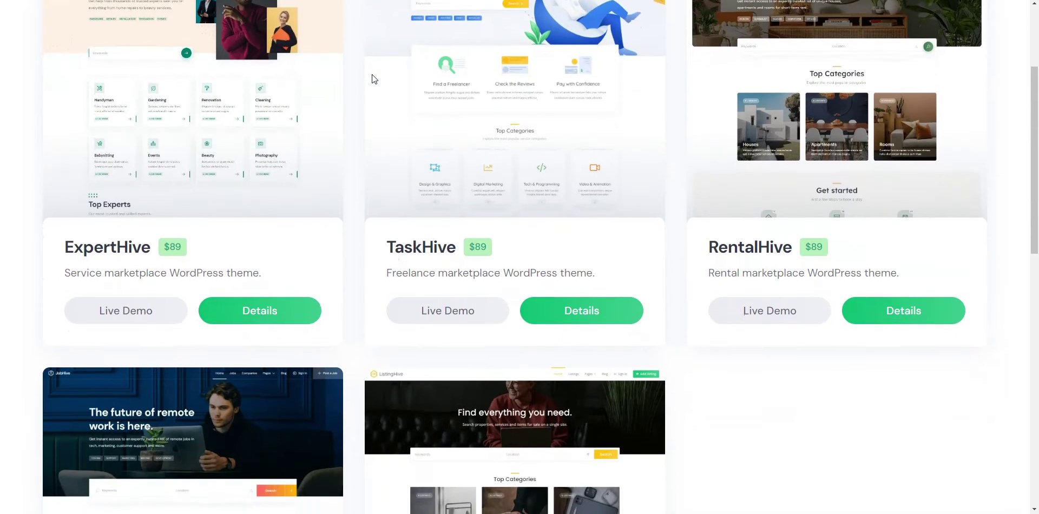
Step: Scroll the HivePress themes grid down to the free ListingHive theme
{"action": "scroll", "coordinate": [371, 78], "scroll_direction": "down", "scroll_amount": 1}
{"action": "scroll", "coordinate": [372, 79], "scroll_direction": "down", "scroll_amount": 1}
{"action": "scroll", "coordinate": [372, 76], "scroll_direction": "down", "scroll_amount": 1}
{"action": "scroll", "coordinate": [372, 76], "scroll_direction": "down", "scroll_amount": 1}
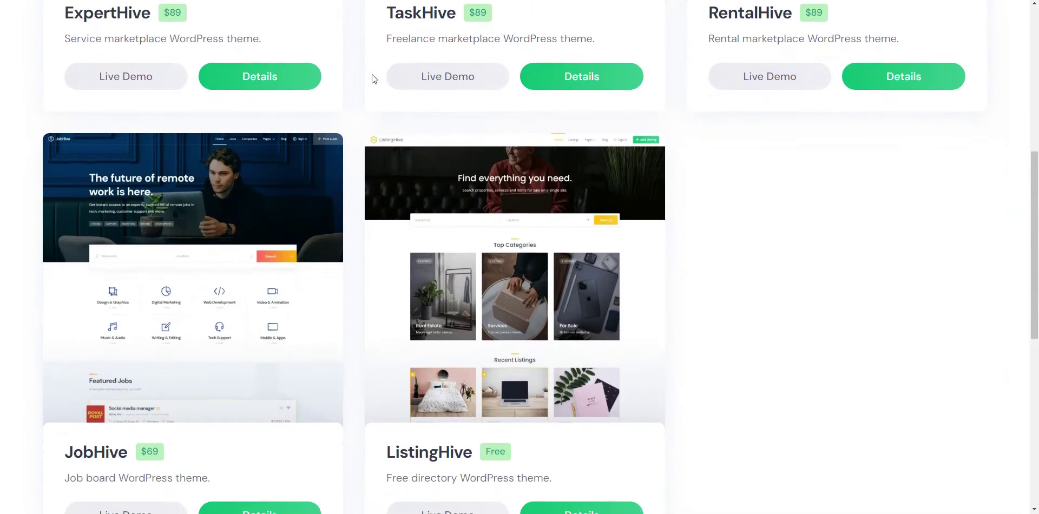
{"action": "scroll", "coordinate": [371, 76], "scroll_direction": "down", "scroll_amount": 1}
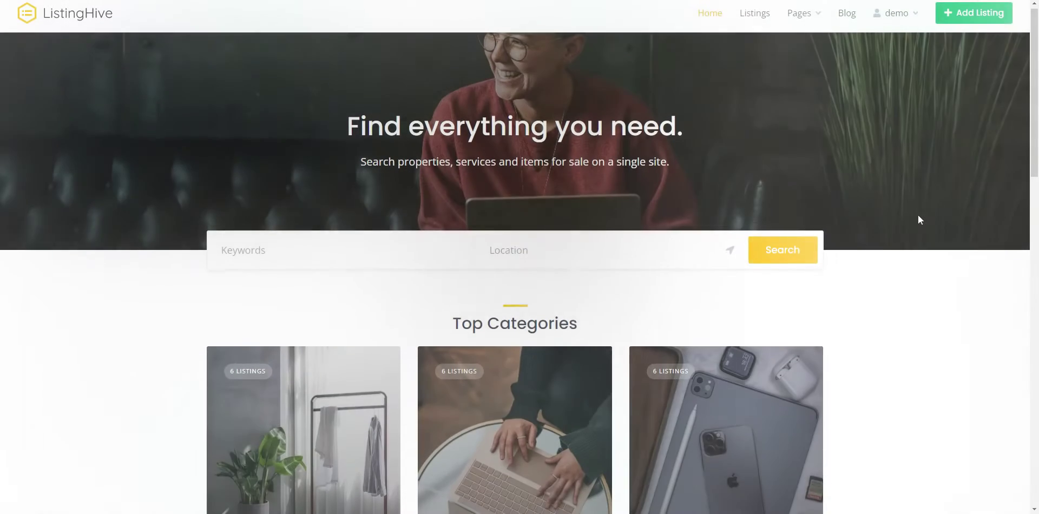
Step: Browse the ListingHive demo's Top Categories and Recent Listings down to the footer
{"action": "scroll", "coordinate": [917, 215], "scroll_direction": "down", "scroll_amount": 1}
{"action": "scroll", "coordinate": [917, 216], "scroll_direction": "down", "scroll_amount": 1}
{"action": "scroll", "coordinate": [918, 215], "scroll_direction": "down", "scroll_amount": 1}
{"action": "scroll", "coordinate": [918, 216], "scroll_direction": "down", "scroll_amount": 1}
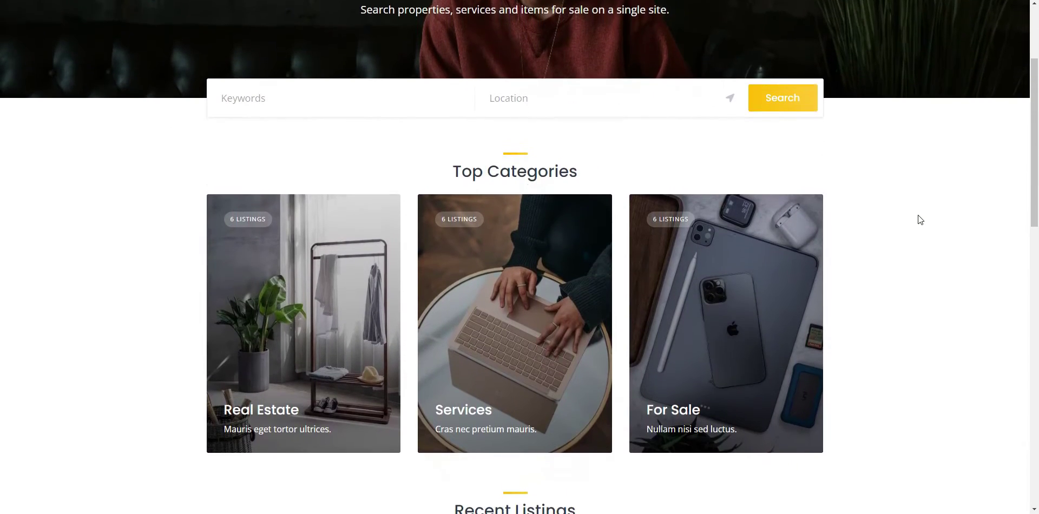
{"action": "scroll", "coordinate": [918, 215], "scroll_direction": "down", "scroll_amount": 1}
{"action": "scroll", "coordinate": [918, 215], "scroll_direction": "down", "scroll_amount": 1}
{"action": "scroll", "coordinate": [918, 215], "scroll_direction": "down", "scroll_amount": 1}
{"action": "scroll", "coordinate": [918, 216], "scroll_direction": "down", "scroll_amount": 1}
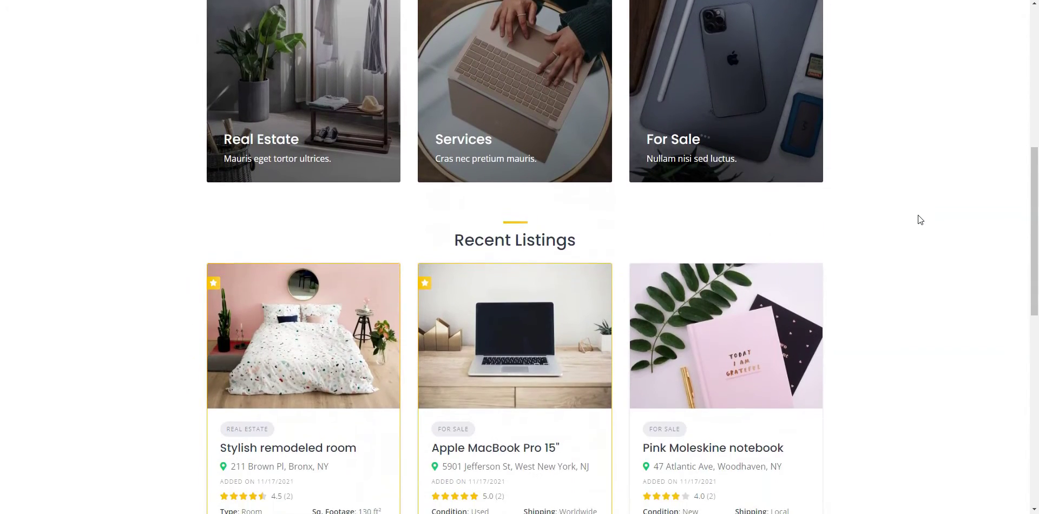
{"action": "scroll", "coordinate": [917, 215], "scroll_direction": "down", "scroll_amount": 1}
{"action": "scroll", "coordinate": [918, 215], "scroll_direction": "down", "scroll_amount": 2}
{"action": "scroll", "coordinate": [917, 215], "scroll_direction": "down", "scroll_amount": 2}
{"action": "scroll", "coordinate": [917, 215], "scroll_direction": "down", "scroll_amount": 2}
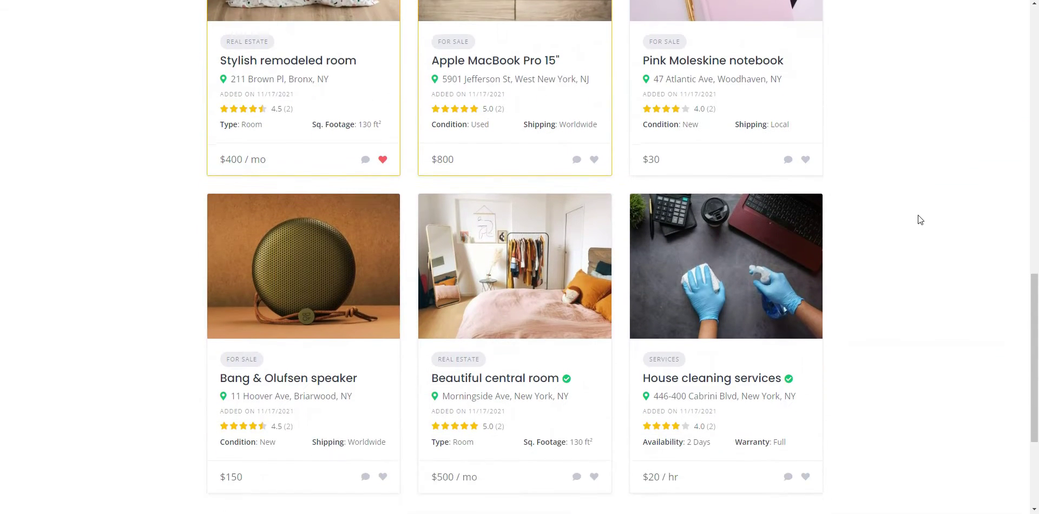
{"action": "scroll", "coordinate": [918, 215], "scroll_direction": "down", "scroll_amount": 1}
{"action": "scroll", "coordinate": [918, 215], "scroll_direction": "down", "scroll_amount": 1}
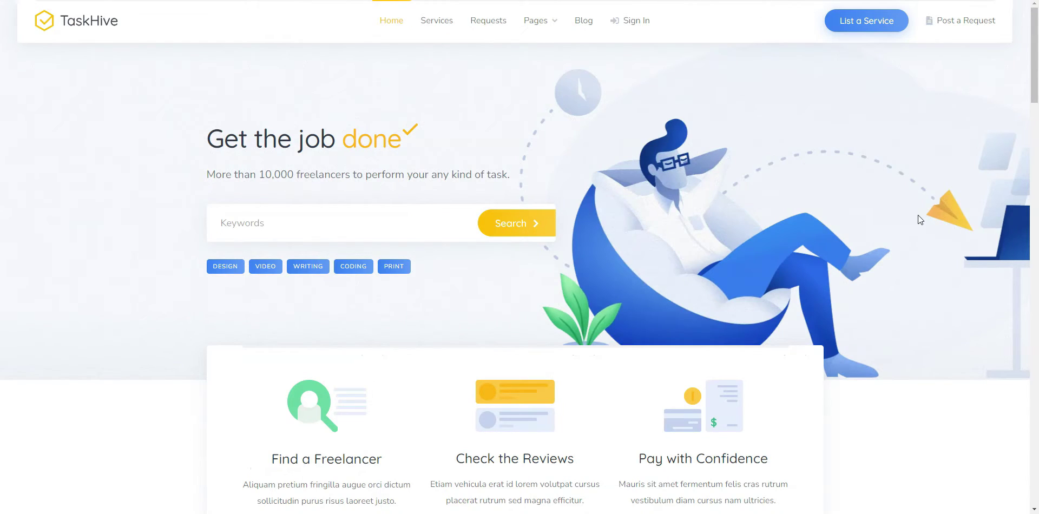
{"action": "scroll", "coordinate": [917, 215], "scroll_direction": "down", "scroll_amount": 2}
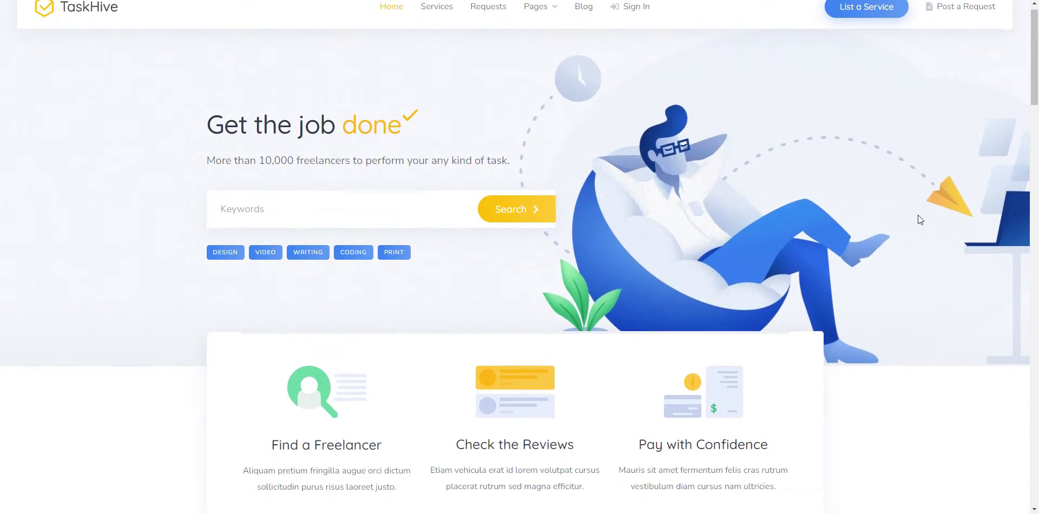
Step: Scroll through the TaskHive freelance theme demo
{"action": "scroll", "coordinate": [917, 219], "scroll_direction": "down", "scroll_amount": 1}
{"action": "scroll", "coordinate": [918, 219], "scroll_direction": "down", "scroll_amount": 2}
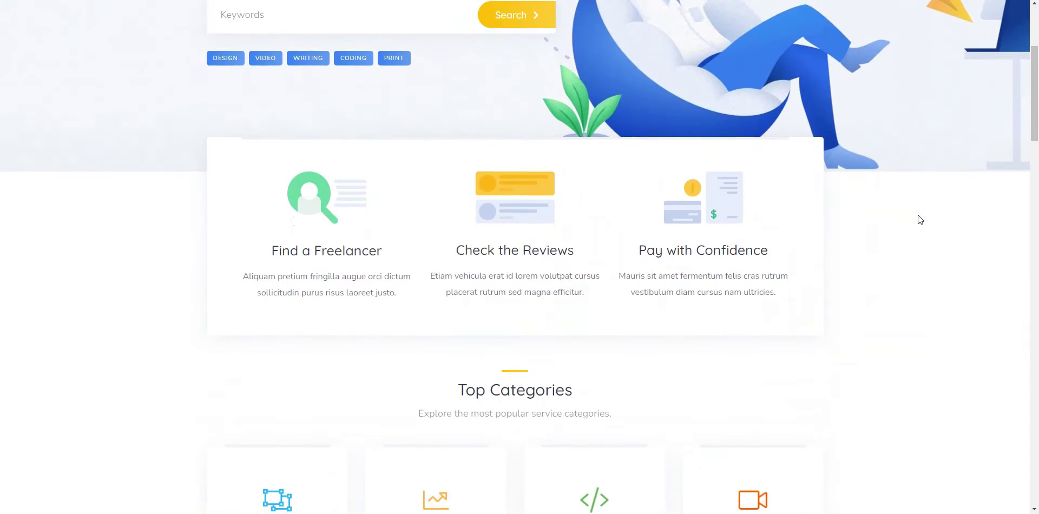
{"action": "scroll", "coordinate": [918, 219], "scroll_direction": "down", "scroll_amount": 1}
{"action": "scroll", "coordinate": [917, 219], "scroll_direction": "down", "scroll_amount": 2}
{"action": "scroll", "coordinate": [919, 219], "scroll_direction": "down", "scroll_amount": 2}
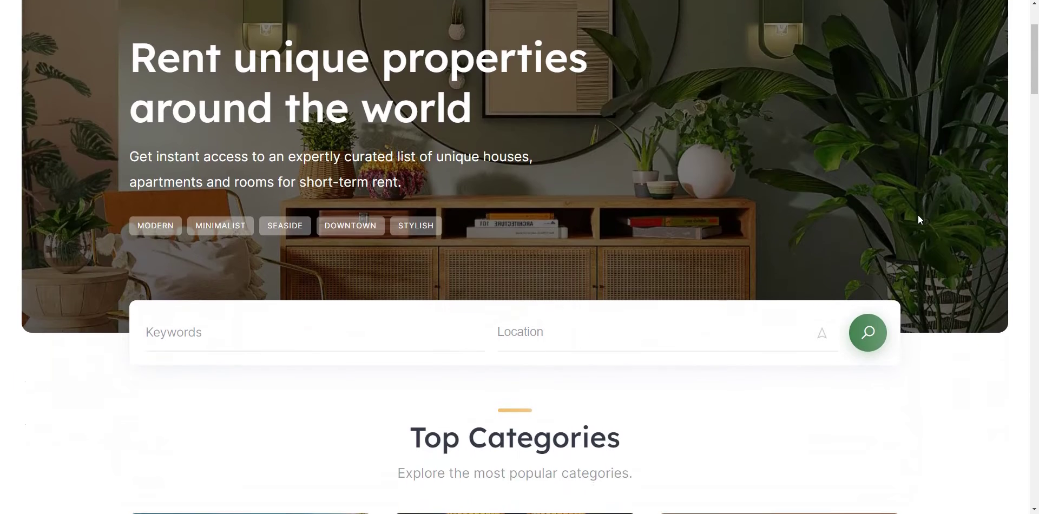
Step: Browse the RentalHive rental-property theme demo
{"action": "scroll", "coordinate": [918, 219], "scroll_direction": "down", "scroll_amount": 1}
{"action": "scroll", "coordinate": [918, 219], "scroll_direction": "down", "scroll_amount": 1}
{"action": "scroll", "coordinate": [918, 219], "scroll_direction": "down", "scroll_amount": 2}
{"action": "scroll", "coordinate": [917, 219], "scroll_direction": "down", "scroll_amount": 1}
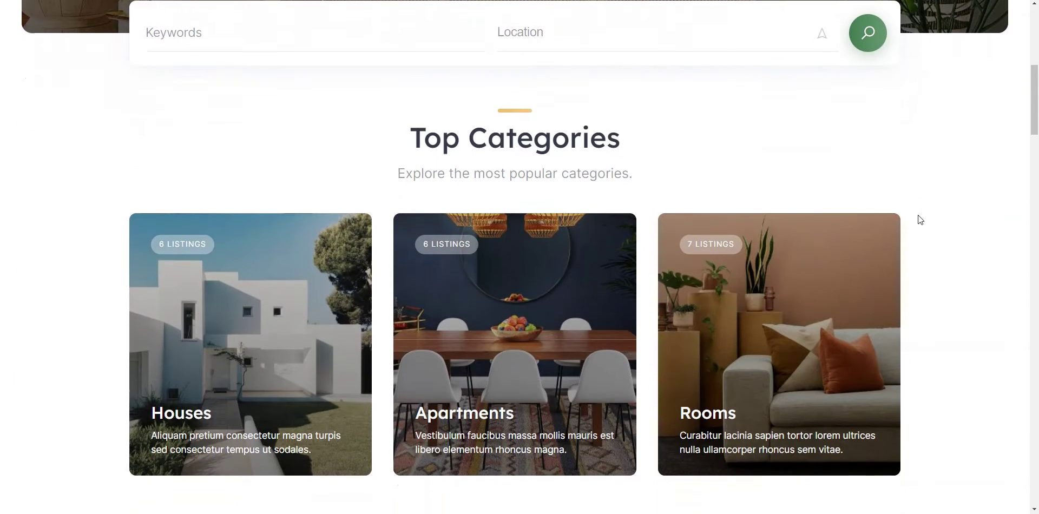
{"action": "scroll", "coordinate": [919, 219], "scroll_direction": "down", "scroll_amount": 2}
{"action": "scroll", "coordinate": [920, 219], "scroll_direction": "down", "scroll_amount": 3}
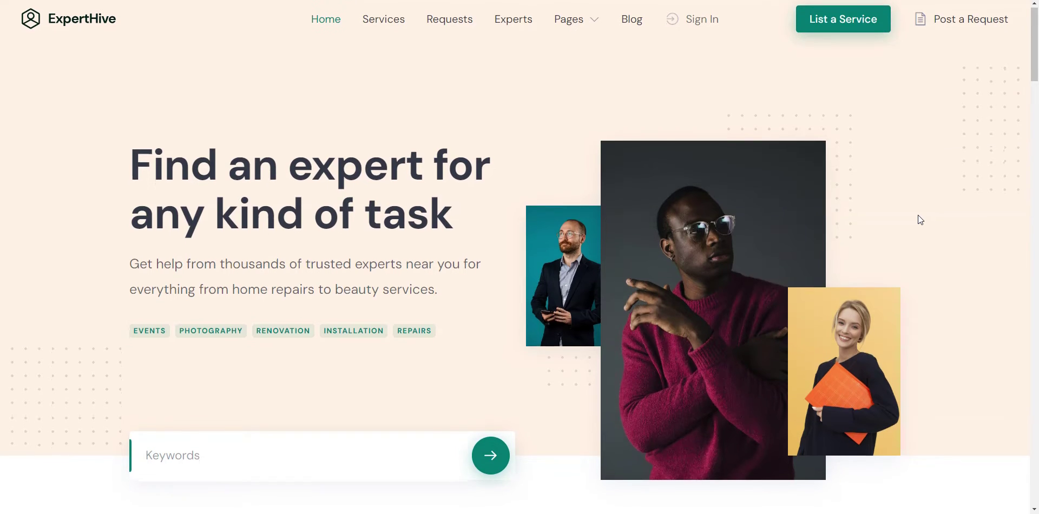
Step: Browse the ExpertHive theme demo
{"action": "scroll", "coordinate": [918, 217], "scroll_direction": "down", "scroll_amount": 1}
{"action": "scroll", "coordinate": [918, 217], "scroll_direction": "down", "scroll_amount": 2}
{"action": "scroll", "coordinate": [918, 217], "scroll_direction": "down", "scroll_amount": 2}
{"action": "scroll", "coordinate": [918, 216], "scroll_direction": "down", "scroll_amount": 2}
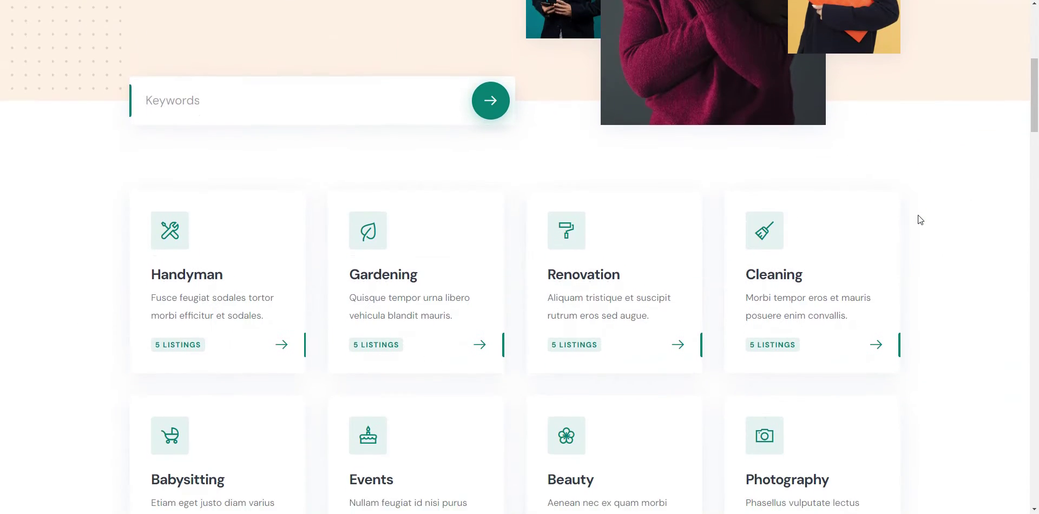
{"action": "scroll", "coordinate": [919, 219], "scroll_direction": "down", "scroll_amount": 2}
{"action": "scroll", "coordinate": [920, 219], "scroll_direction": "down", "scroll_amount": 2}
{"action": "scroll", "coordinate": [920, 219], "scroll_direction": "down", "scroll_amount": 2}
{"action": "scroll", "coordinate": [920, 219], "scroll_direction": "down", "scroll_amount": 2}
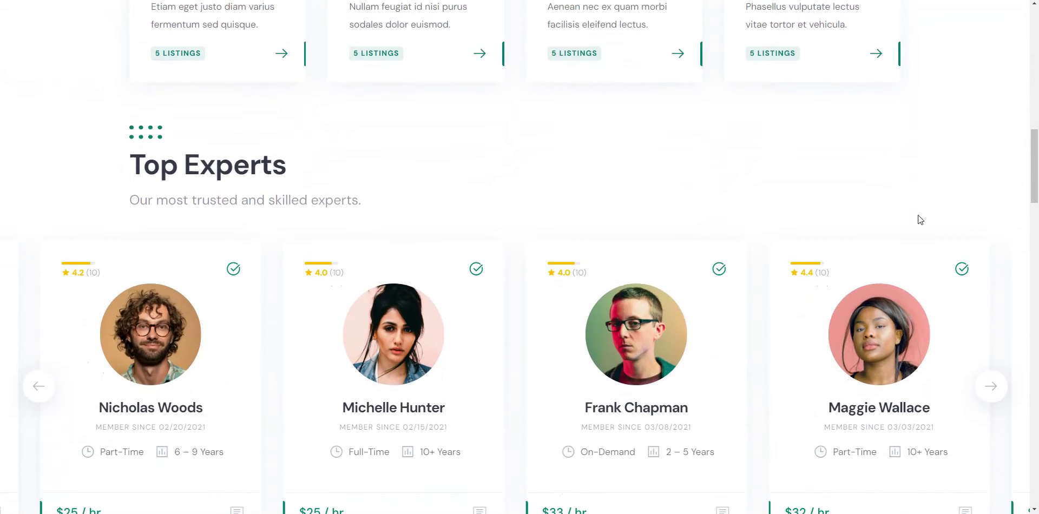
{"action": "scroll", "coordinate": [917, 215], "scroll_direction": "down", "scroll_amount": 2}
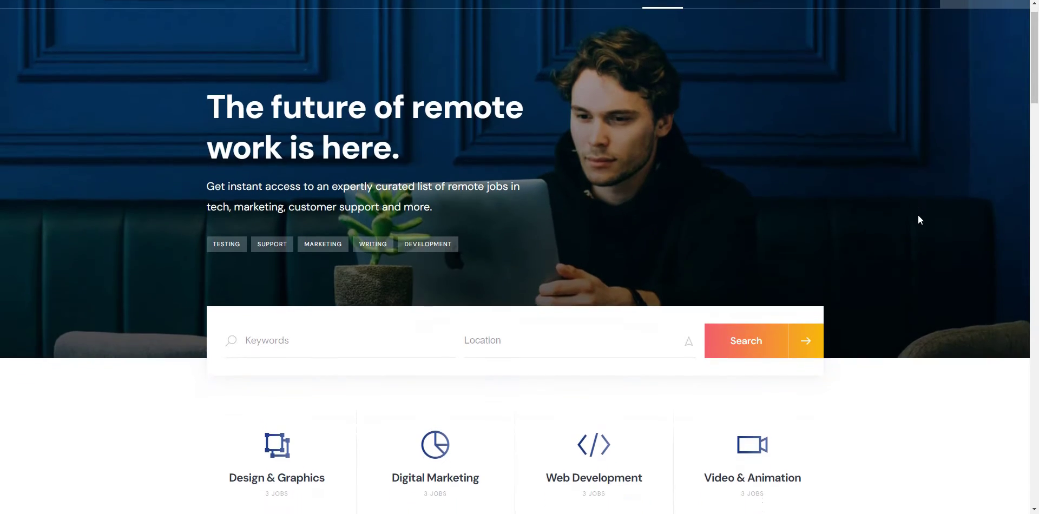
Step: Browse the JobHive demo's categories and featured jobs down to the testimonials
{"action": "scroll", "coordinate": [917, 215], "scroll_direction": "down", "scroll_amount": 1}
{"action": "scroll", "coordinate": [918, 216], "scroll_direction": "down", "scroll_amount": 1}
{"action": "scroll", "coordinate": [918, 216], "scroll_direction": "down", "scroll_amount": 1}
{"action": "scroll", "coordinate": [918, 216], "scroll_direction": "down", "scroll_amount": 1}
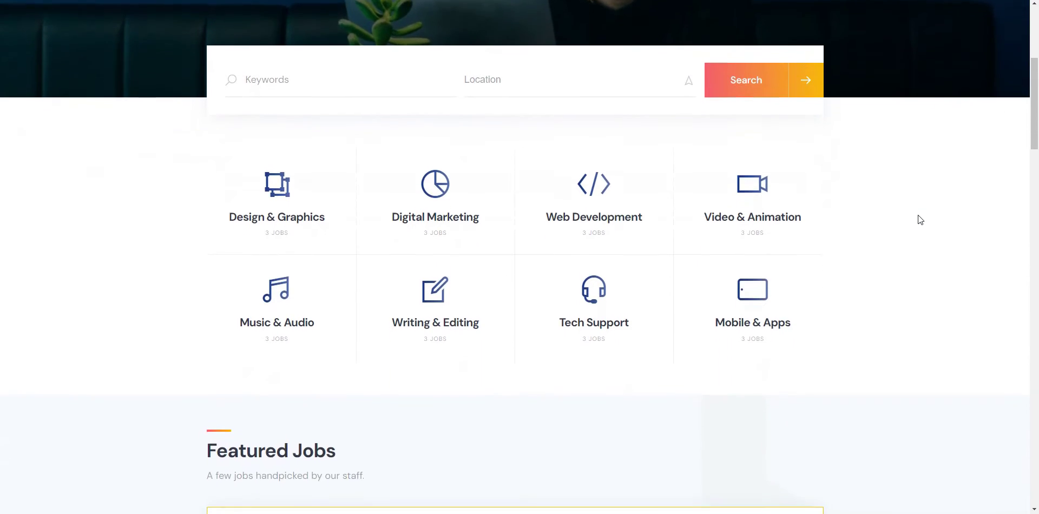
{"action": "scroll", "coordinate": [918, 216], "scroll_direction": "down", "scroll_amount": 1}
{"action": "scroll", "coordinate": [918, 216], "scroll_direction": "down", "scroll_amount": 1}
{"action": "scroll", "coordinate": [918, 215], "scroll_direction": "down", "scroll_amount": 1}
{"action": "scroll", "coordinate": [918, 216], "scroll_direction": "down", "scroll_amount": 1}
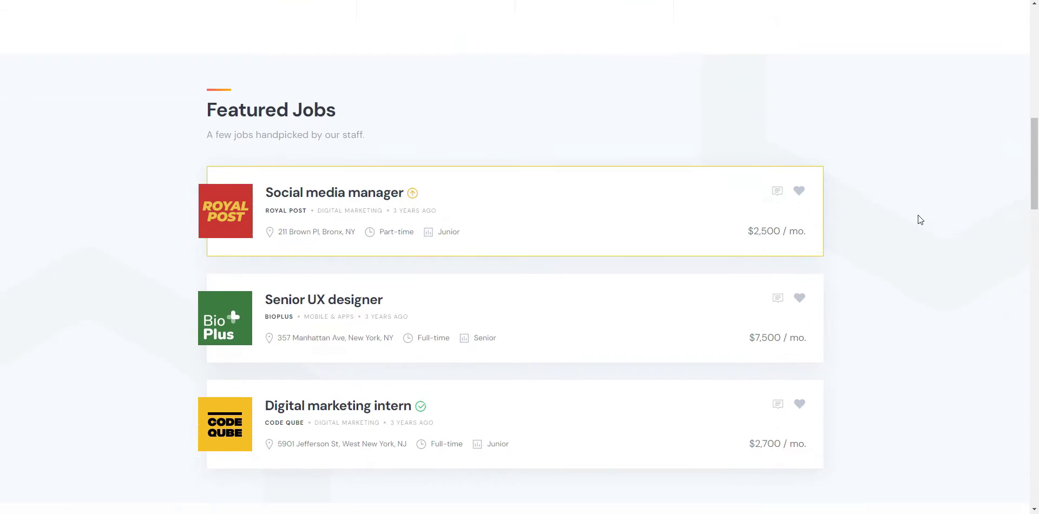
{"action": "scroll", "coordinate": [917, 215], "scroll_direction": "down", "scroll_amount": 1}
{"action": "scroll", "coordinate": [917, 216], "scroll_direction": "down", "scroll_amount": 1}
{"action": "scroll", "coordinate": [917, 215], "scroll_direction": "down", "scroll_amount": 1}
{"action": "scroll", "coordinate": [918, 215], "scroll_direction": "down", "scroll_amount": 1}
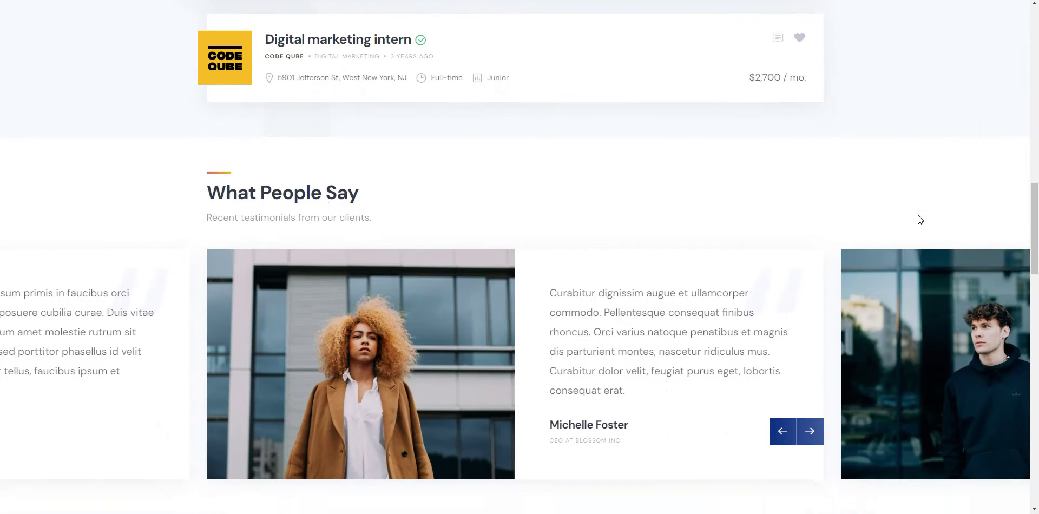
{"action": "scroll", "coordinate": [920, 219], "scroll_direction": "down", "scroll_amount": 1}
{"action": "scroll", "coordinate": [919, 219], "scroll_direction": "down", "scroll_amount": 1}
{"action": "scroll", "coordinate": [920, 219], "scroll_direction": "down", "scroll_amount": 1}
{"action": "scroll", "coordinate": [920, 219], "scroll_direction": "down", "scroll_amount": 1}
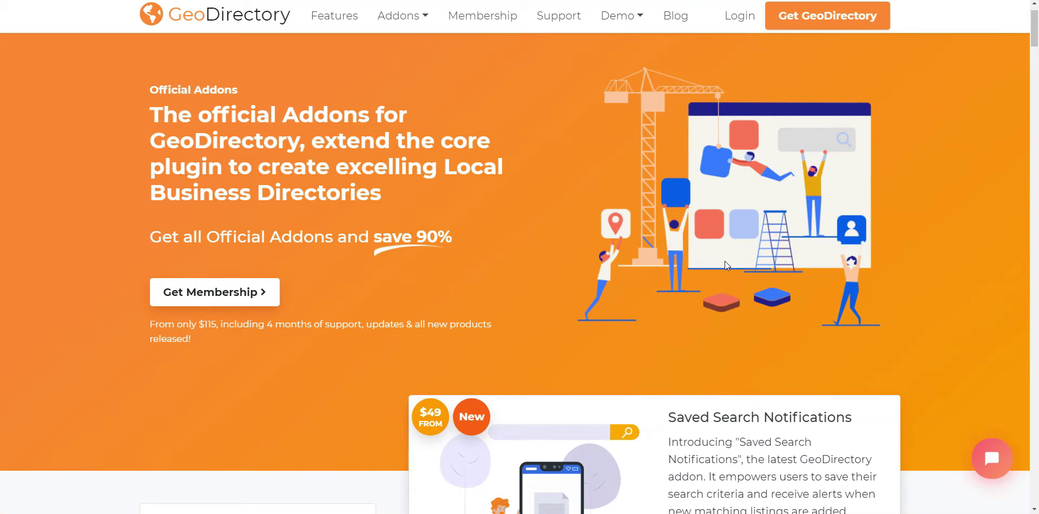
Step: Scroll the GeoDirectory Official Addons page down to 'Get the bundle and save 90%'
{"action": "scroll", "coordinate": [725, 262], "scroll_direction": "down", "scroll_amount": 2}
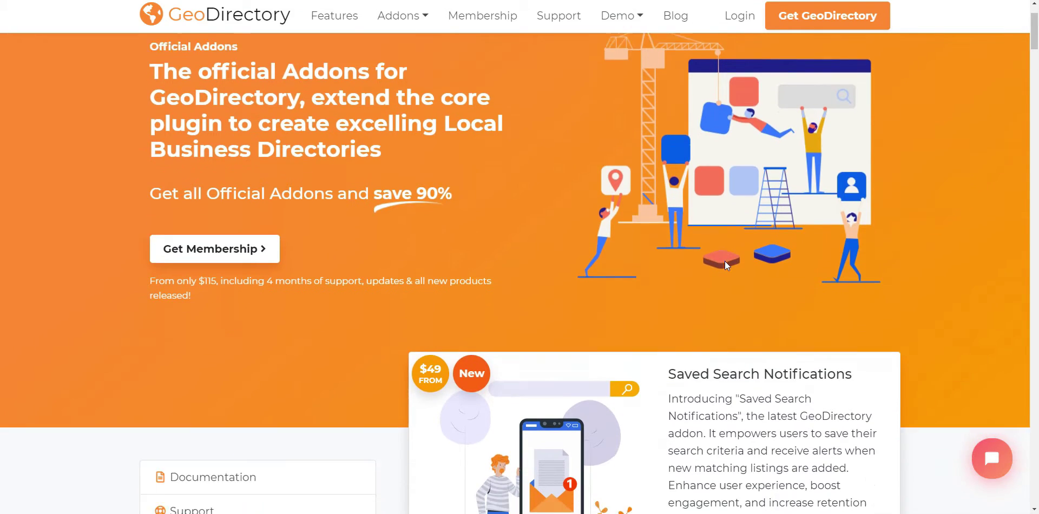
{"action": "scroll", "coordinate": [725, 262], "scroll_direction": "down", "scroll_amount": 1}
{"action": "scroll", "coordinate": [725, 262], "scroll_direction": "down", "scroll_amount": 1}
{"action": "scroll", "coordinate": [725, 264], "scroll_direction": "down", "scroll_amount": 1}
{"action": "scroll", "coordinate": [725, 263], "scroll_direction": "down", "scroll_amount": 1}
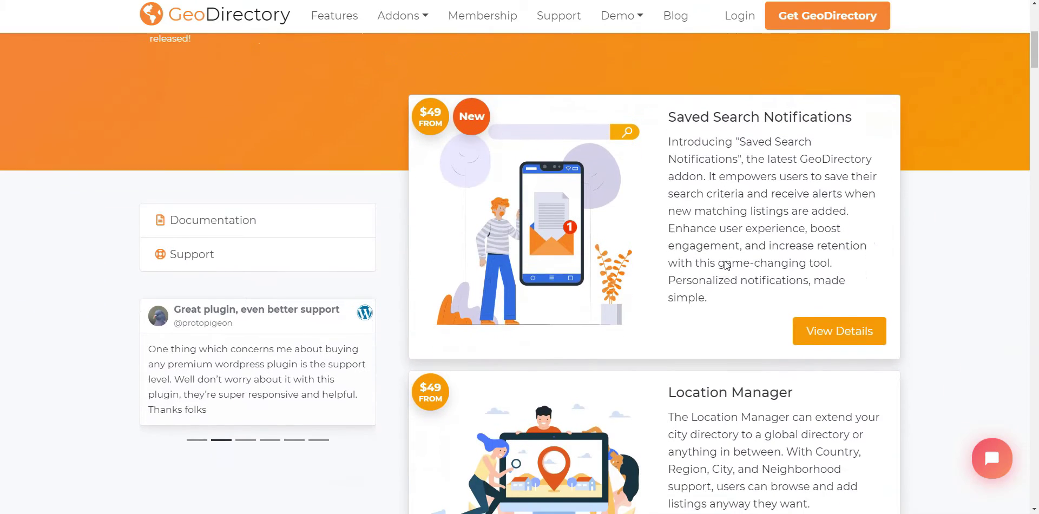
{"action": "scroll", "coordinate": [725, 263], "scroll_direction": "down", "scroll_amount": 2}
{"action": "scroll", "coordinate": [725, 263], "scroll_direction": "down", "scroll_amount": 1}
{"action": "scroll", "coordinate": [725, 263], "scroll_direction": "down", "scroll_amount": 1}
{"action": "scroll", "coordinate": [725, 264], "scroll_direction": "down", "scroll_amount": 2}
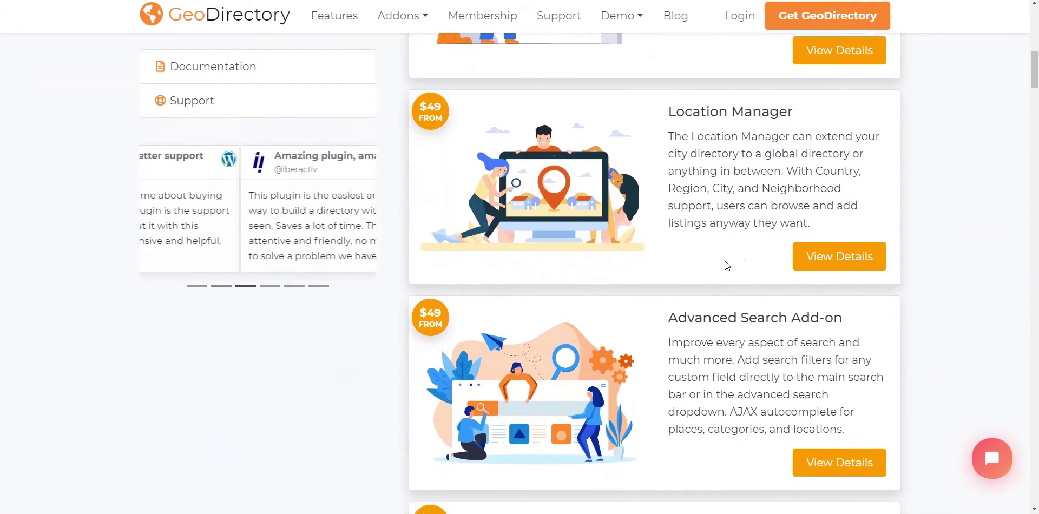
{"action": "scroll", "coordinate": [725, 264], "scroll_direction": "down", "scroll_amount": 1}
{"action": "scroll", "coordinate": [725, 263], "scroll_direction": "down", "scroll_amount": 3}
{"action": "scroll", "coordinate": [725, 262], "scroll_direction": "down", "scroll_amount": 2}
{"action": "scroll", "coordinate": [725, 262], "scroll_direction": "down", "scroll_amount": 2}
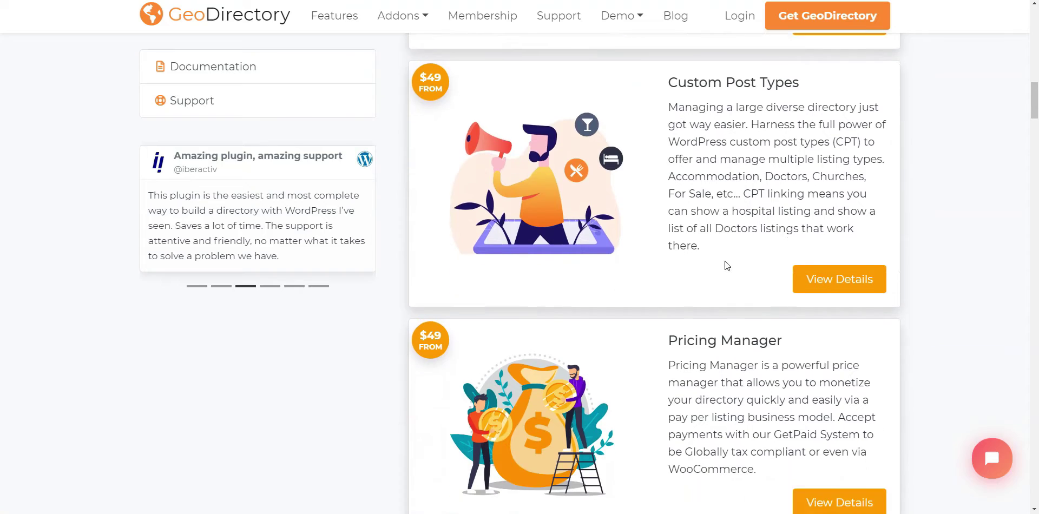
{"action": "scroll", "coordinate": [725, 262], "scroll_direction": "down", "scroll_amount": 3}
{"action": "scroll", "coordinate": [724, 262], "scroll_direction": "down", "scroll_amount": 1}
{"action": "scroll", "coordinate": [726, 265], "scroll_direction": "down", "scroll_amount": 3}
{"action": "scroll", "coordinate": [726, 265], "scroll_direction": "down", "scroll_amount": 2}
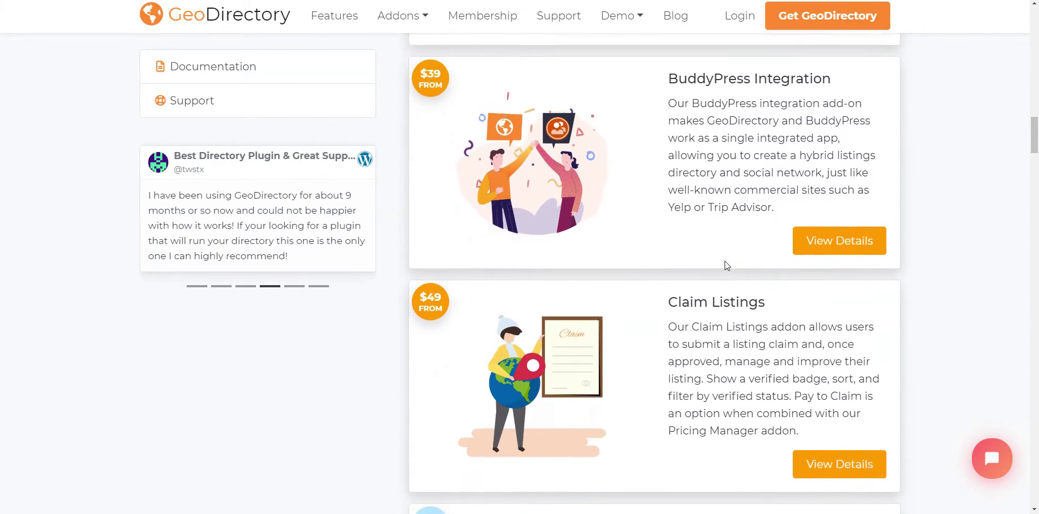
{"action": "scroll", "coordinate": [726, 265], "scroll_direction": "down", "scroll_amount": 3}
{"action": "scroll", "coordinate": [726, 265], "scroll_direction": "down", "scroll_amount": 3}
{"action": "scroll", "coordinate": [725, 263], "scroll_direction": "down", "scroll_amount": 3}
{"action": "scroll", "coordinate": [725, 263], "scroll_direction": "down", "scroll_amount": 3}
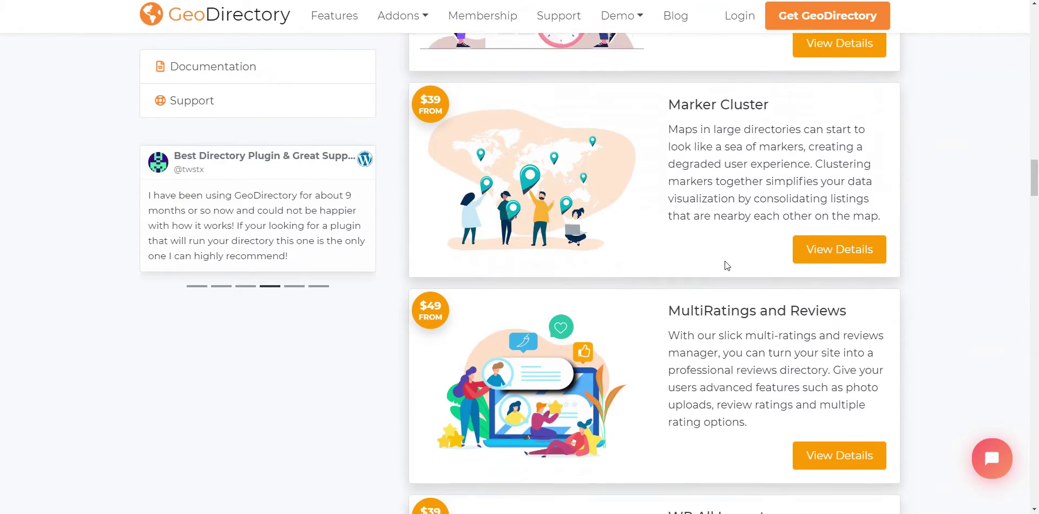
{"action": "scroll", "coordinate": [725, 264], "scroll_direction": "down", "scroll_amount": 4}
{"action": "scroll", "coordinate": [725, 263], "scroll_direction": "down", "scroll_amount": 3}
{"action": "scroll", "coordinate": [725, 265], "scroll_direction": "down", "scroll_amount": 4}
{"action": "scroll", "coordinate": [724, 265], "scroll_direction": "down", "scroll_amount": 4}
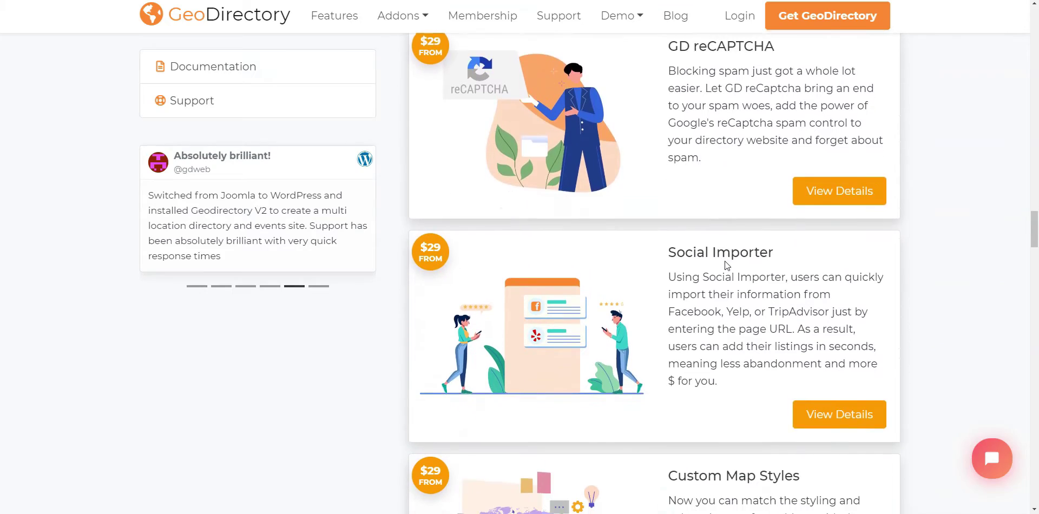
{"action": "scroll", "coordinate": [725, 265], "scroll_direction": "down", "scroll_amount": 3}
{"action": "scroll", "coordinate": [725, 265], "scroll_direction": "down", "scroll_amount": 2}
{"action": "scroll", "coordinate": [725, 264], "scroll_direction": "down", "scroll_amount": 2}
{"action": "scroll", "coordinate": [726, 264], "scroll_direction": "down", "scroll_amount": 2}
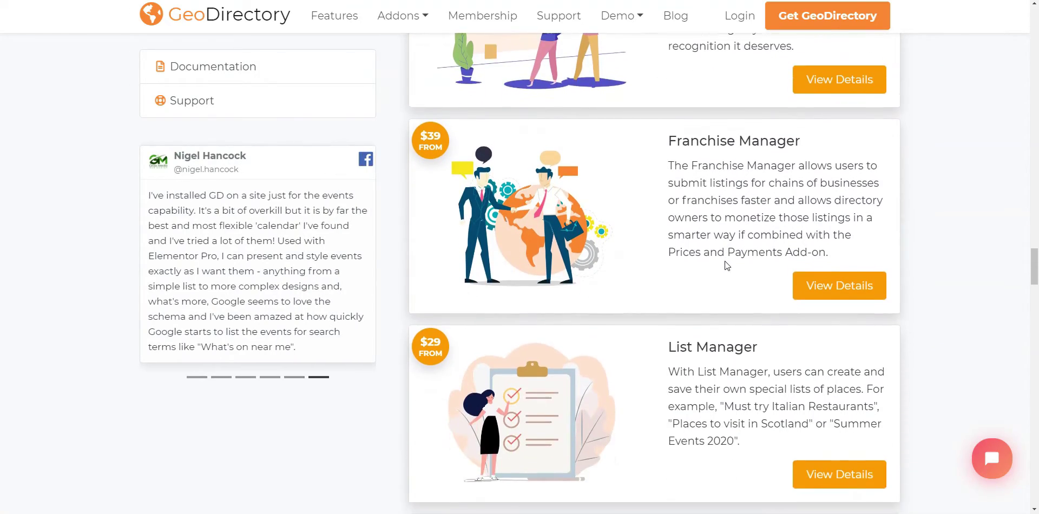
{"action": "scroll", "coordinate": [726, 264], "scroll_direction": "down", "scroll_amount": 2}
{"action": "scroll", "coordinate": [725, 264], "scroll_direction": "down", "scroll_amount": 9}
{"action": "scroll", "coordinate": [724, 263], "scroll_direction": "down", "scroll_amount": 7}
{"action": "scroll", "coordinate": [724, 263], "scroll_direction": "down", "scroll_amount": 7}
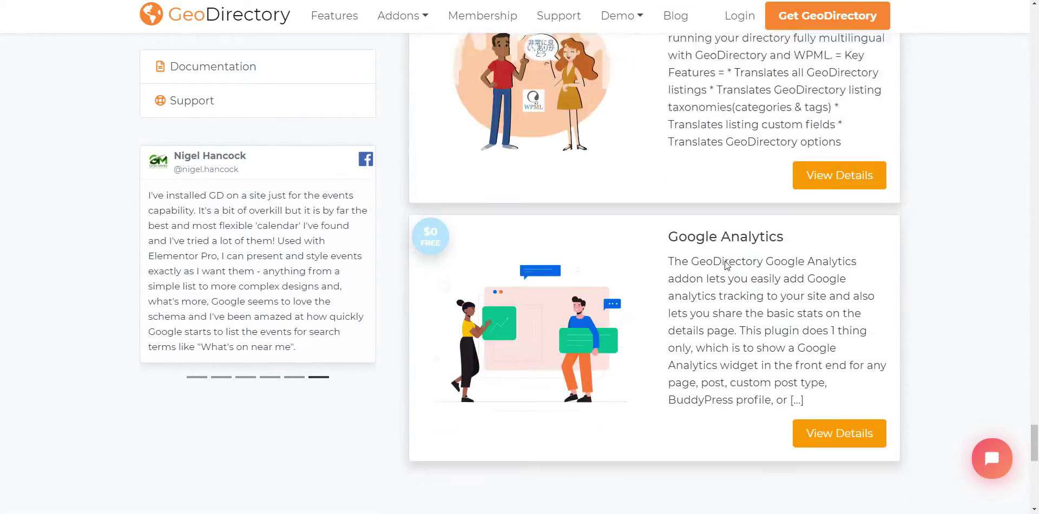
{"action": "scroll", "coordinate": [725, 263], "scroll_direction": "down", "scroll_amount": 4}
{"action": "scroll", "coordinate": [724, 263], "scroll_direction": "down", "scroll_amount": 2}
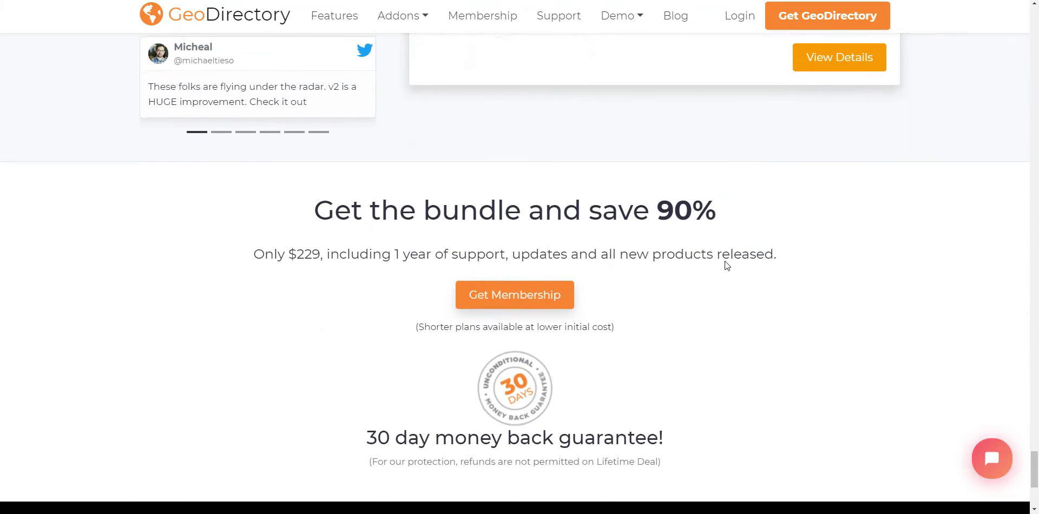
Step: Open Get Membership and compare the 4 Months, 1 Year and Lifetime bundle plans
{"action": "left_click", "coordinate": [511, 297]}
{"action": "scroll", "coordinate": [655, 294], "scroll_direction": "down", "scroll_amount": 2}
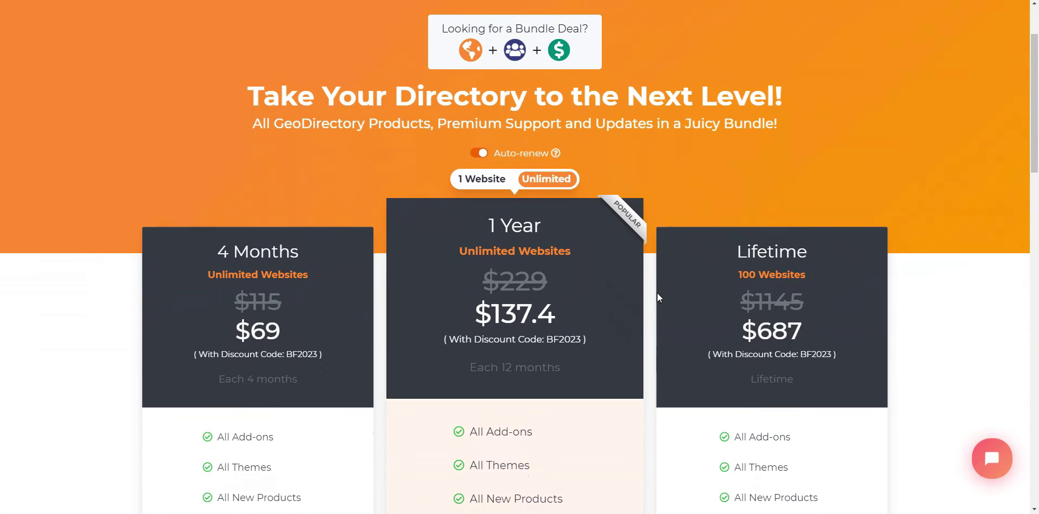
{"action": "scroll", "coordinate": [657, 294], "scroll_direction": "down", "scroll_amount": 1}
{"action": "scroll", "coordinate": [657, 293], "scroll_direction": "down", "scroll_amount": 1}
{"action": "scroll", "coordinate": [657, 294], "scroll_direction": "down", "scroll_amount": 2}
{"action": "scroll", "coordinate": [657, 293], "scroll_direction": "down", "scroll_amount": 1}
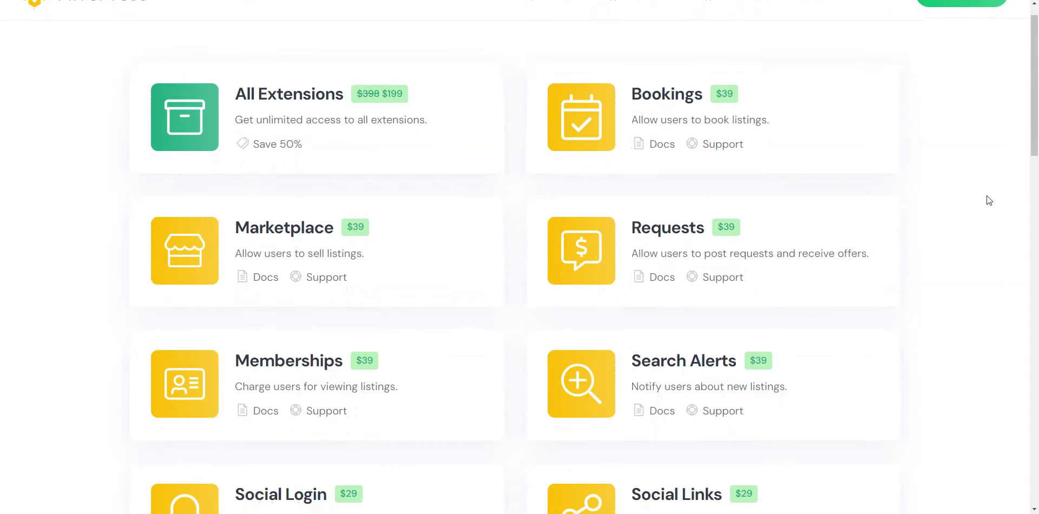
Step: Scroll the All Extensions bundle page to the $199 price box and FAQ
{"action": "scroll", "coordinate": [989, 200], "scroll_direction": "down", "scroll_amount": 1}
{"action": "scroll", "coordinate": [989, 200], "scroll_direction": "down", "scroll_amount": 1}
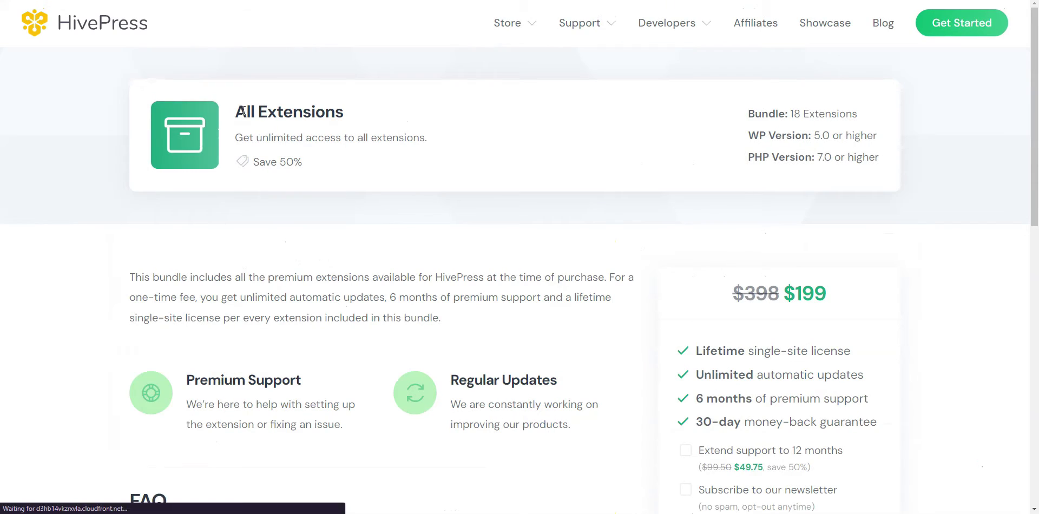
{"action": "scroll", "coordinate": [950, 242], "scroll_direction": "down", "scroll_amount": 2}
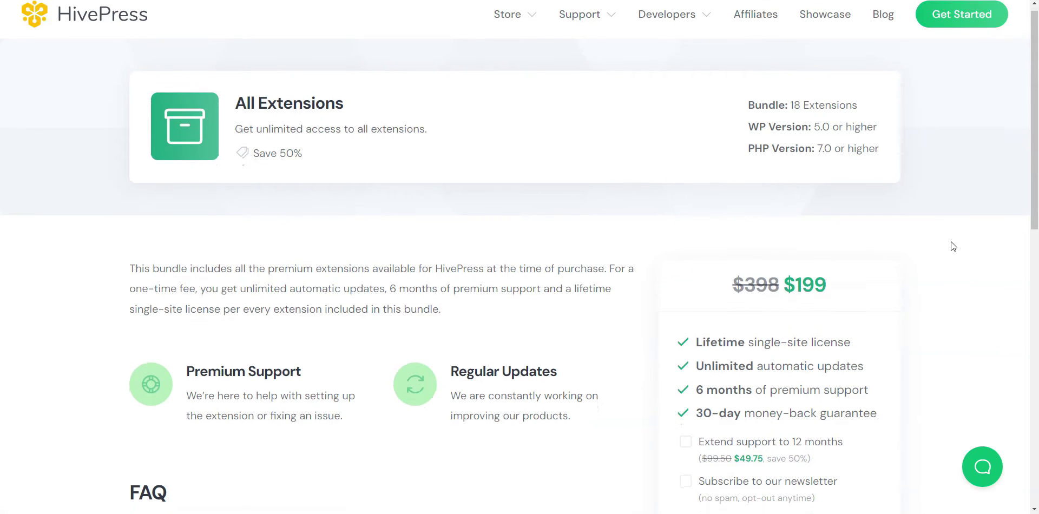
{"action": "scroll", "coordinate": [952, 246], "scroll_direction": "down", "scroll_amount": 2}
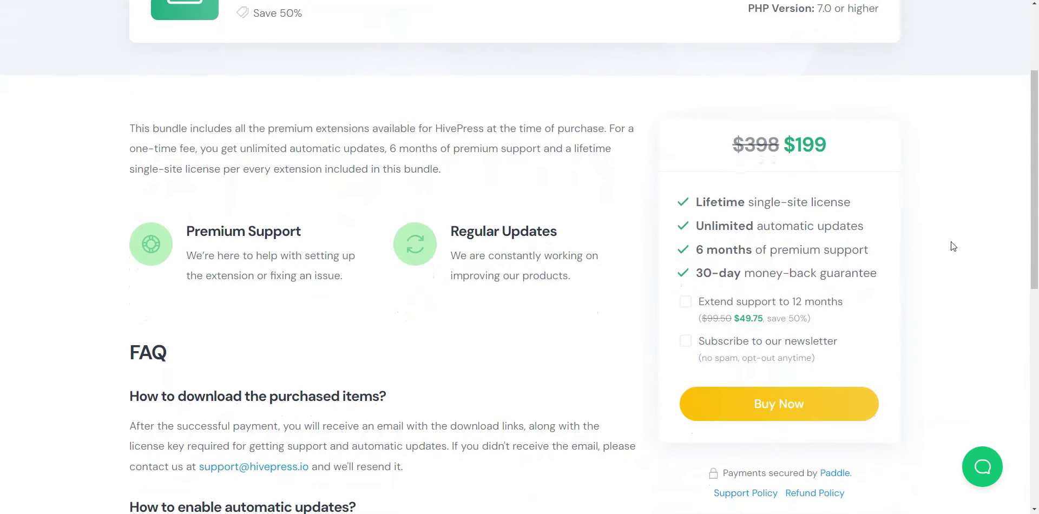
{"action": "scroll", "coordinate": [952, 246], "scroll_direction": "down", "scroll_amount": 2}
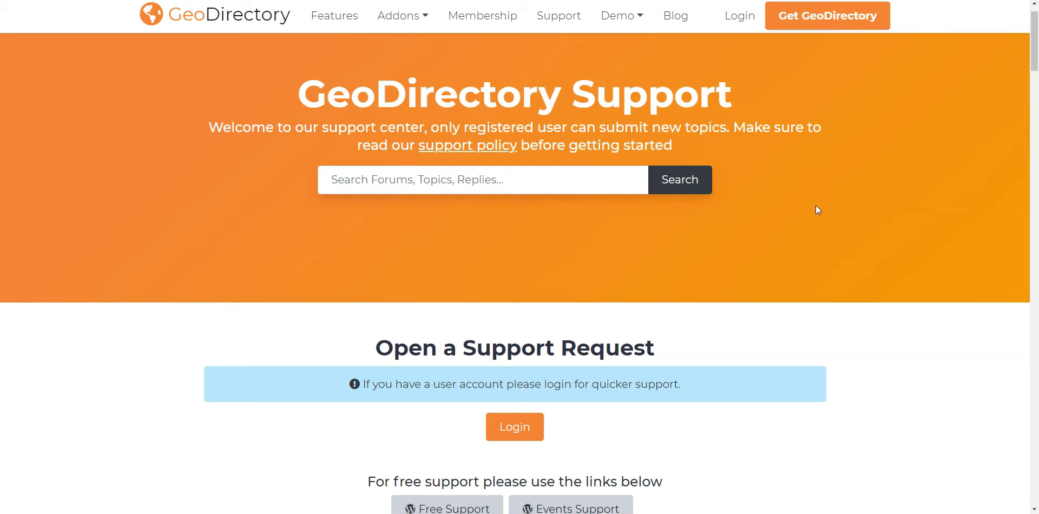
{"action": "scroll", "coordinate": [816, 205], "scroll_direction": "down", "scroll_amount": 3}
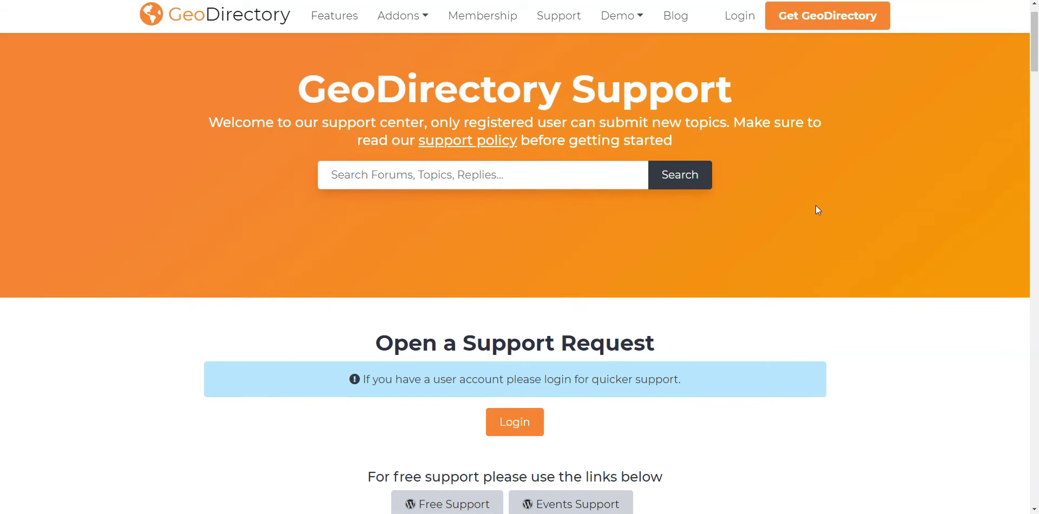
{"action": "scroll", "coordinate": [816, 210], "scroll_direction": "down", "scroll_amount": 1}
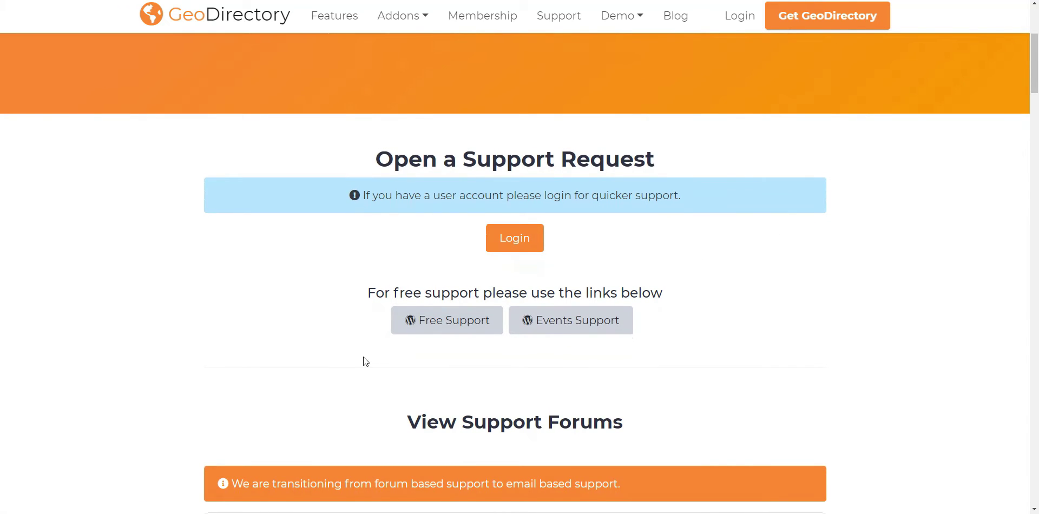
{"action": "scroll", "coordinate": [361, 362], "scroll_direction": "down", "scroll_amount": 3}
{"action": "scroll", "coordinate": [361, 361], "scroll_direction": "down", "scroll_amount": 2}
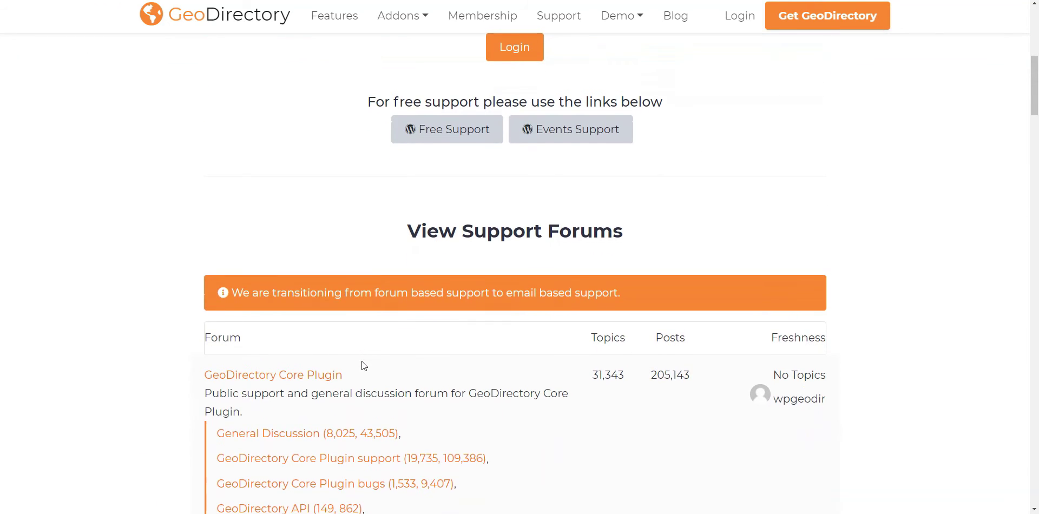
{"action": "scroll", "coordinate": [361, 362], "scroll_direction": "down", "scroll_amount": 2}
{"action": "scroll", "coordinate": [361, 361], "scroll_direction": "down", "scroll_amount": 2}
{"action": "scroll", "coordinate": [361, 361], "scroll_direction": "down", "scroll_amount": 1}
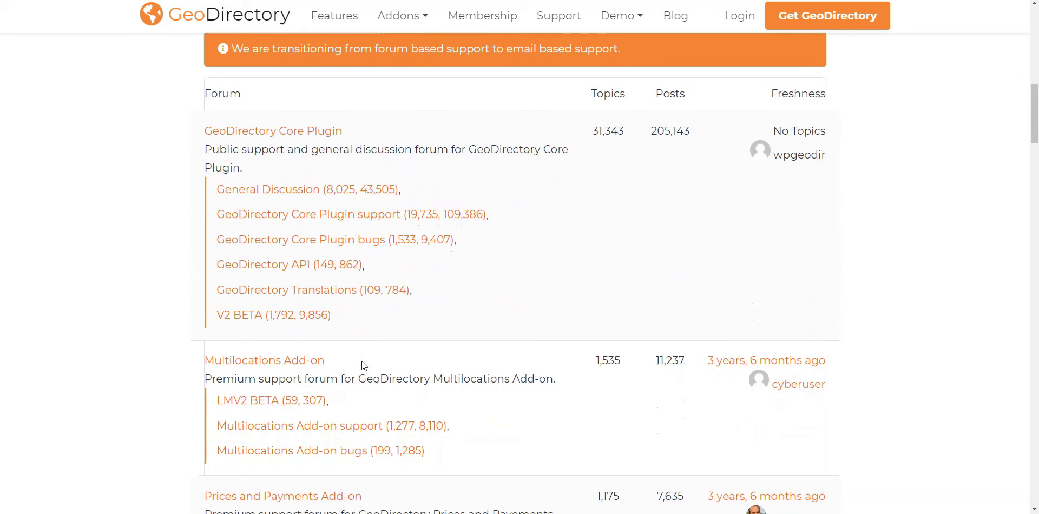
{"action": "scroll", "coordinate": [361, 361], "scroll_direction": "up", "scroll_amount": 2}
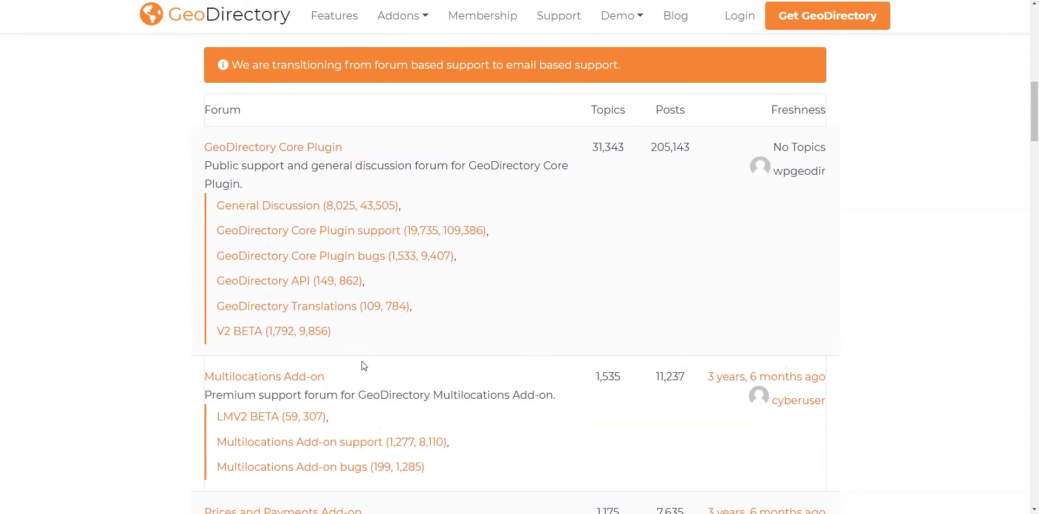
{"action": "scroll", "coordinate": [361, 361], "scroll_direction": "up", "scroll_amount": 3}
{"action": "scroll", "coordinate": [362, 362], "scroll_direction": "up", "scroll_amount": 2}
{"action": "scroll", "coordinate": [361, 361], "scroll_direction": "up", "scroll_amount": 2}
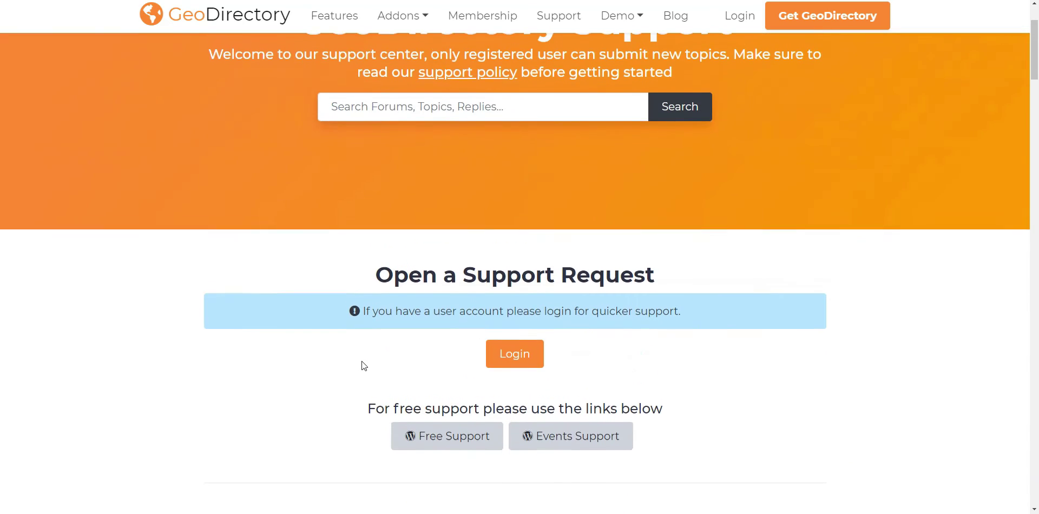
{"action": "scroll", "coordinate": [361, 362], "scroll_direction": "up", "scroll_amount": 2}
{"action": "scroll", "coordinate": [361, 361], "scroll_direction": "up", "scroll_amount": 1}
{"action": "left_click", "coordinate": [422, 226]}
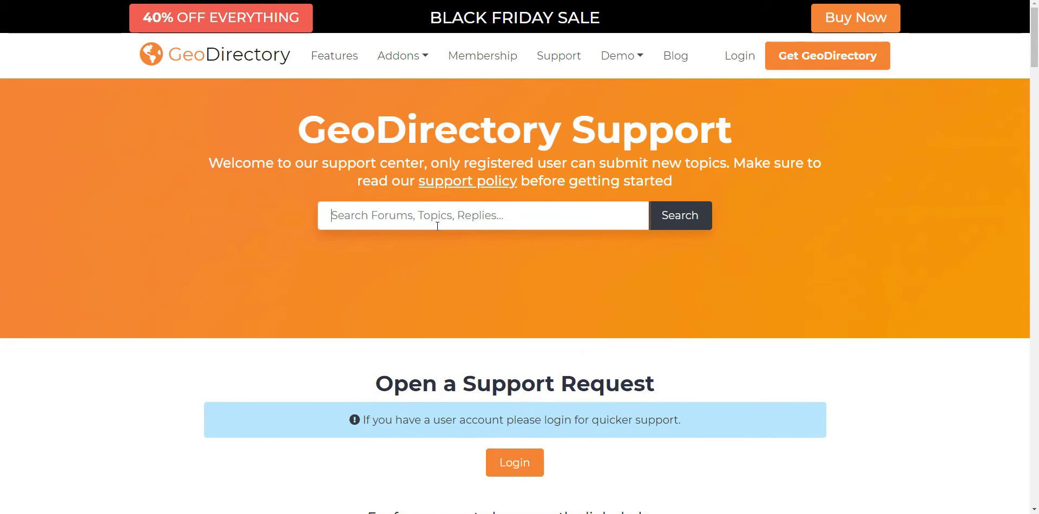
{"action": "left_click", "coordinate": [698, 228]}
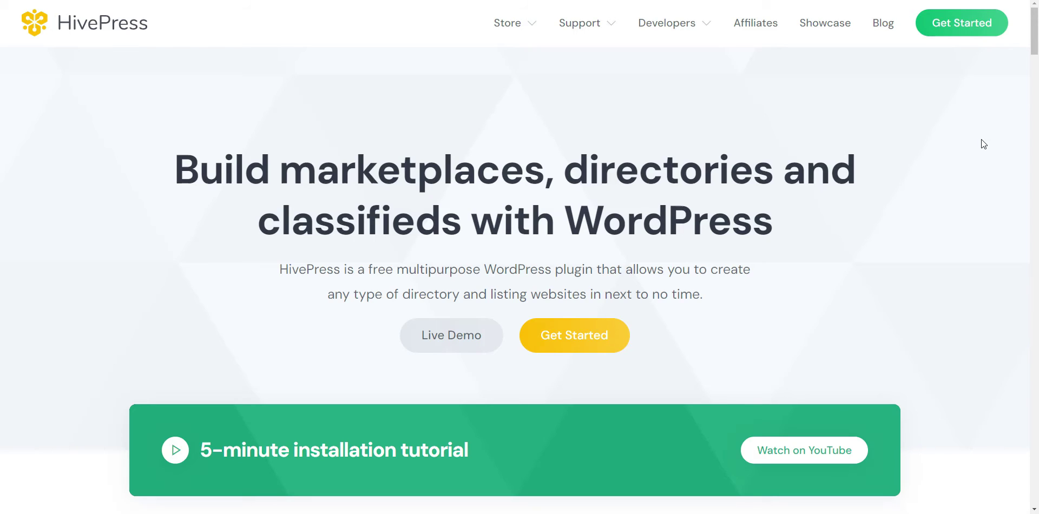
{"action": "mouse_move", "coordinate": [579, 23]}
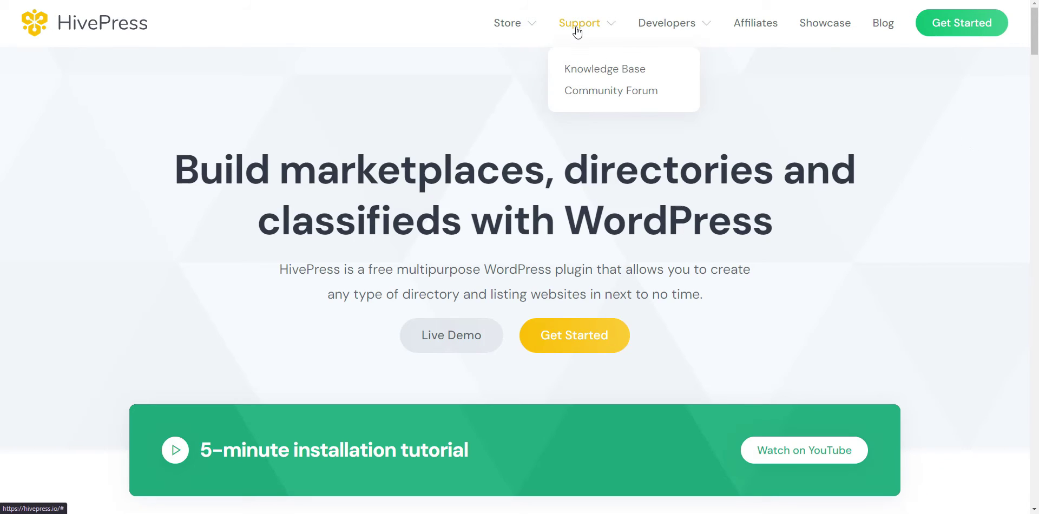
Step: Browse the topics in the Community Forum's General category
{"action": "left_click", "coordinate": [588, 91]}
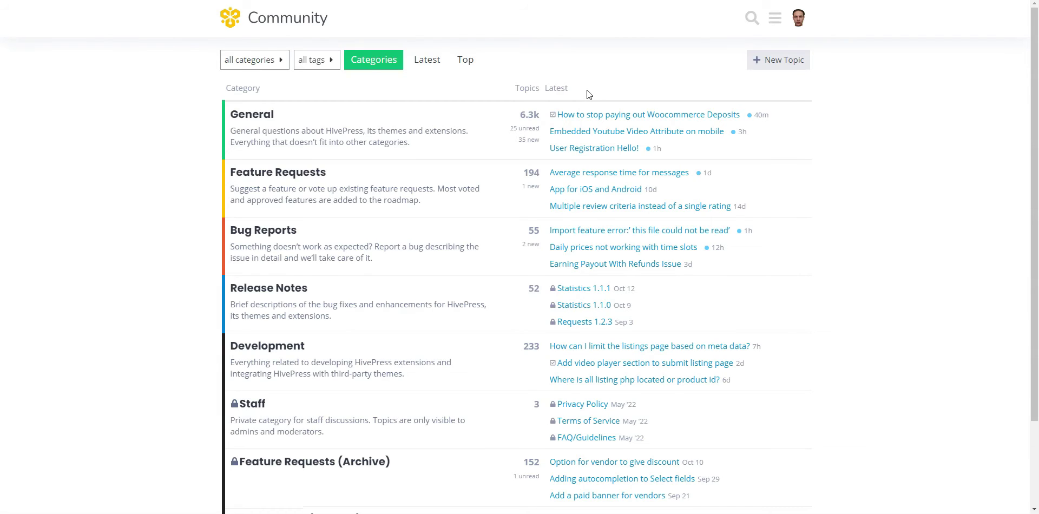
{"action": "scroll", "coordinate": [587, 90], "scroll_direction": "down", "scroll_amount": 1}
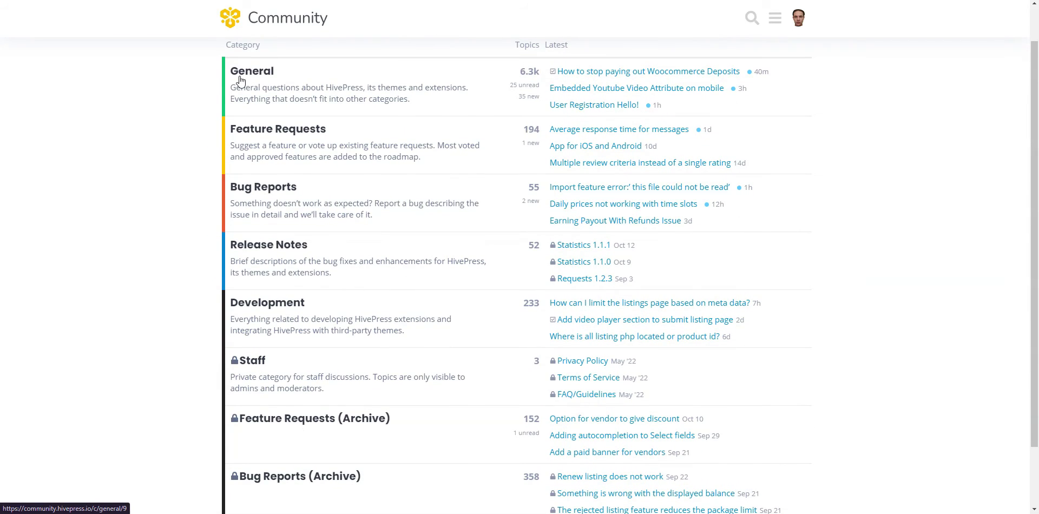
{"action": "left_click", "coordinate": [245, 80]}
{"action": "scroll", "coordinate": [174, 259], "scroll_direction": "down", "scroll_amount": 1}
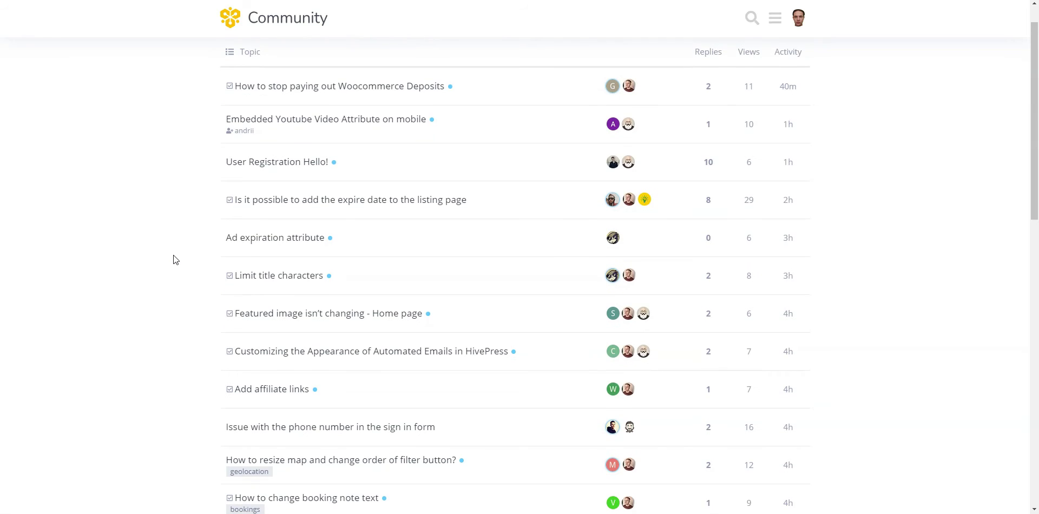
{"action": "scroll", "coordinate": [174, 260], "scroll_direction": "down", "scroll_amount": 1}
{"action": "scroll", "coordinate": [174, 259], "scroll_direction": "down", "scroll_amount": 1}
{"action": "scroll", "coordinate": [174, 259], "scroll_direction": "down", "scroll_amount": 1}
{"action": "scroll", "coordinate": [173, 255], "scroll_direction": "down", "scroll_amount": 1}
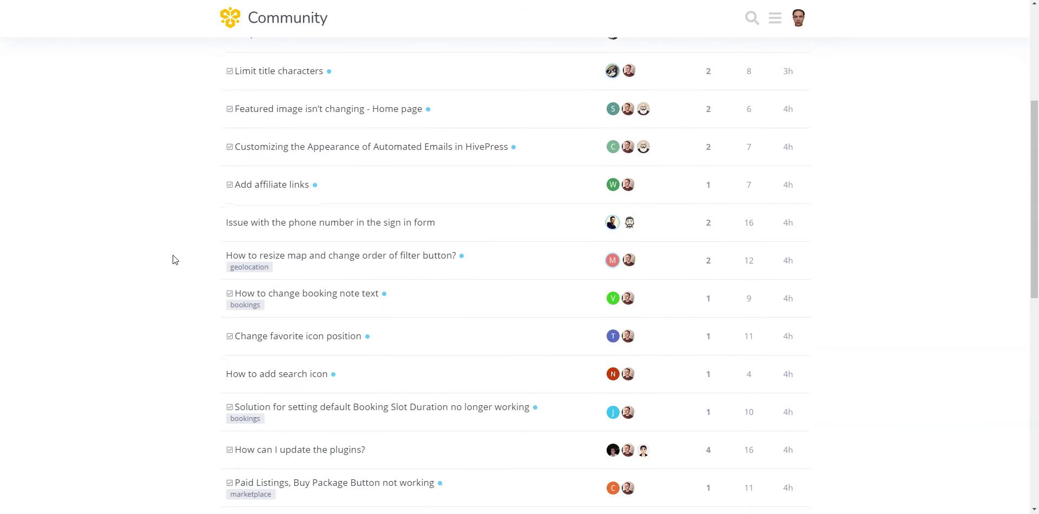
{"action": "scroll", "coordinate": [173, 255], "scroll_direction": "down", "scroll_amount": 1}
{"action": "scroll", "coordinate": [173, 255], "scroll_direction": "down", "scroll_amount": 1}
{"action": "scroll", "coordinate": [174, 255], "scroll_direction": "down", "scroll_amount": 1}
{"action": "scroll", "coordinate": [172, 254], "scroll_direction": "down", "scroll_amount": 1}
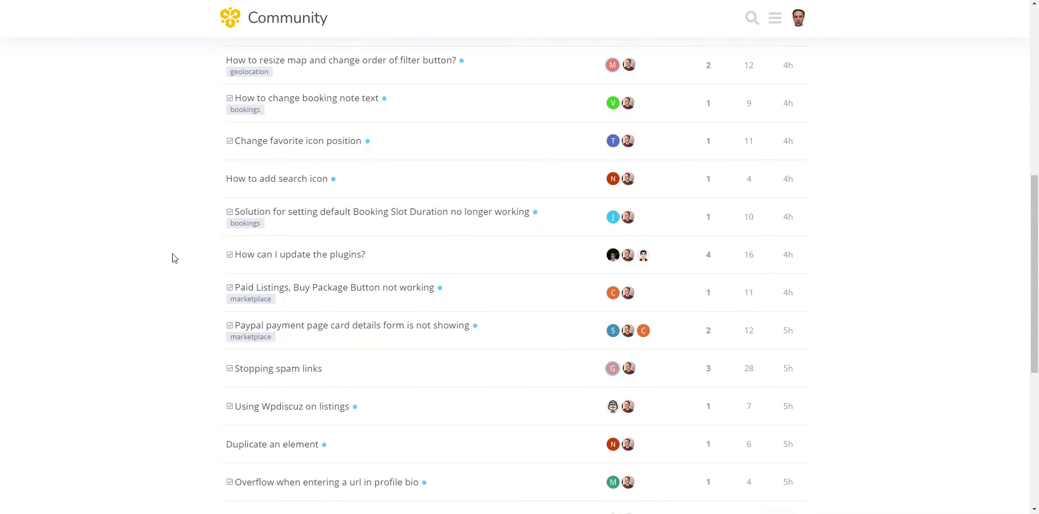
{"action": "scroll", "coordinate": [261, 241], "scroll_direction": "up", "scroll_amount": 1}
{"action": "scroll", "coordinate": [602, 214], "scroll_direction": "up", "scroll_amount": 2}
{"action": "scroll", "coordinate": [602, 214], "scroll_direction": "up", "scroll_amount": 1}
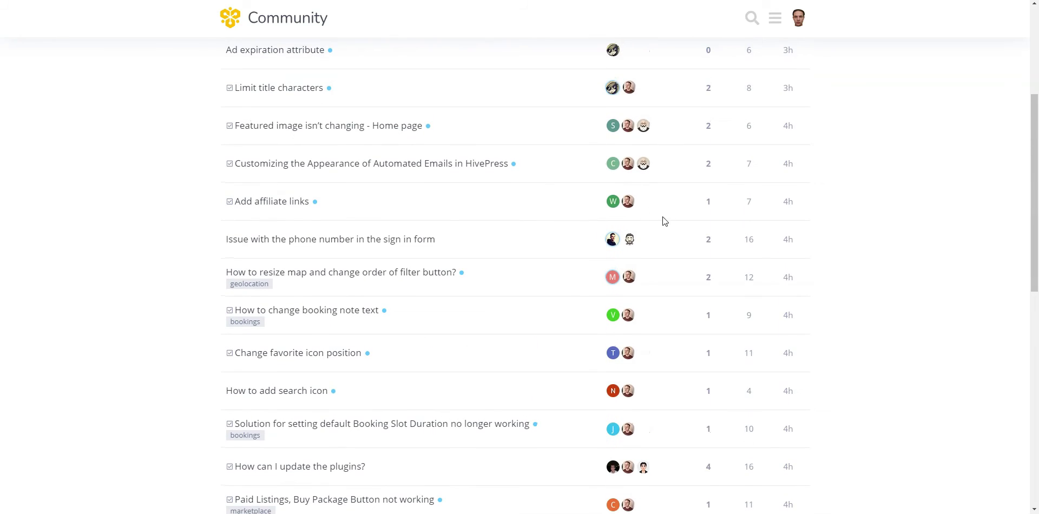
{"action": "mouse_move", "coordinate": [580, 22]}
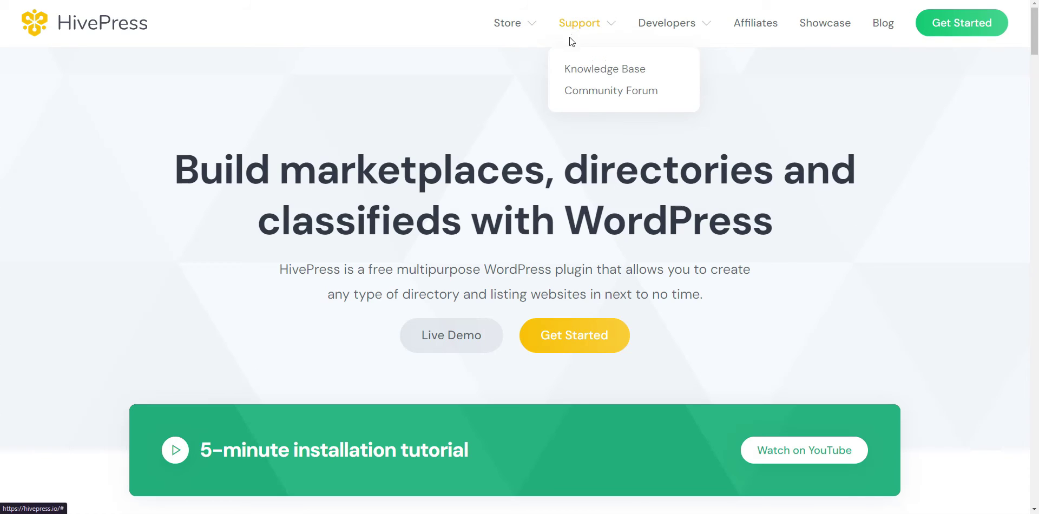
Step: Open the Claim Listings articles under Extensions in the Knowledge Base
{"action": "left_click", "coordinate": [580, 68]}
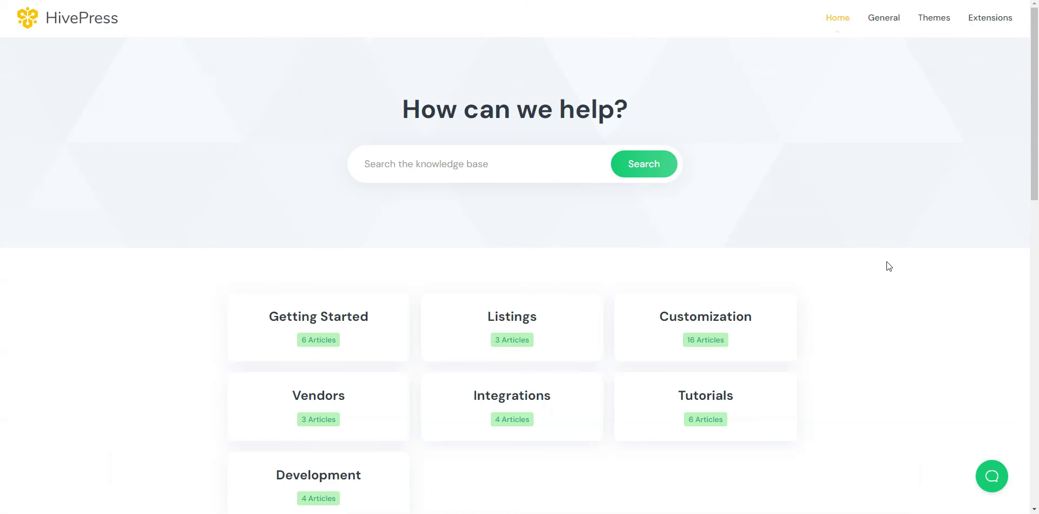
{"action": "scroll", "coordinate": [886, 262], "scroll_direction": "down", "scroll_amount": 2}
{"action": "scroll", "coordinate": [886, 261], "scroll_direction": "down", "scroll_amount": 1}
{"action": "scroll", "coordinate": [886, 261], "scroll_direction": "down", "scroll_amount": 1}
{"action": "scroll", "coordinate": [886, 262], "scroll_direction": "down", "scroll_amount": 2}
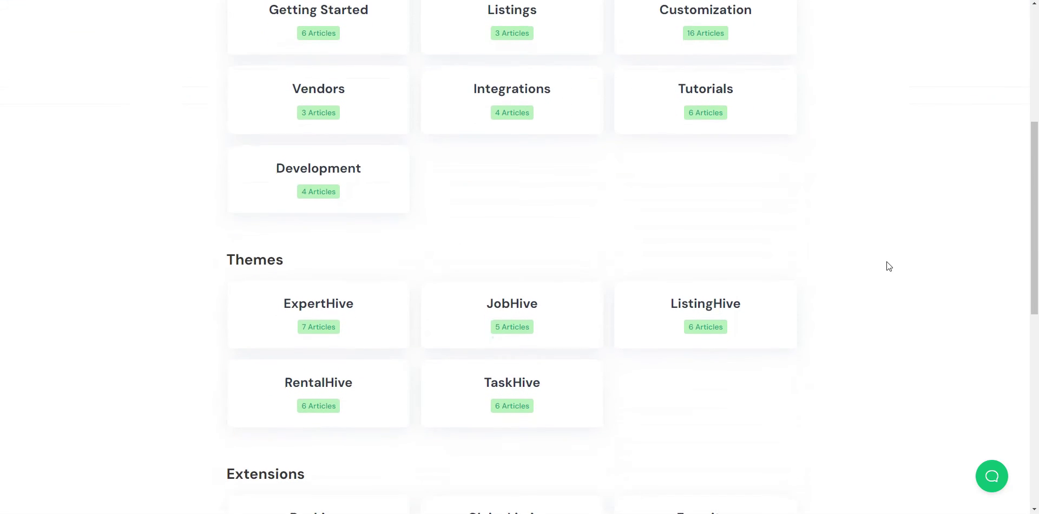
{"action": "scroll", "coordinate": [886, 266], "scroll_direction": "down", "scroll_amount": 3}
{"action": "scroll", "coordinate": [886, 266], "scroll_direction": "down", "scroll_amount": 2}
{"action": "scroll", "coordinate": [886, 266], "scroll_direction": "down", "scroll_amount": 1}
{"action": "scroll", "coordinate": [886, 266], "scroll_direction": "down", "scroll_amount": 2}
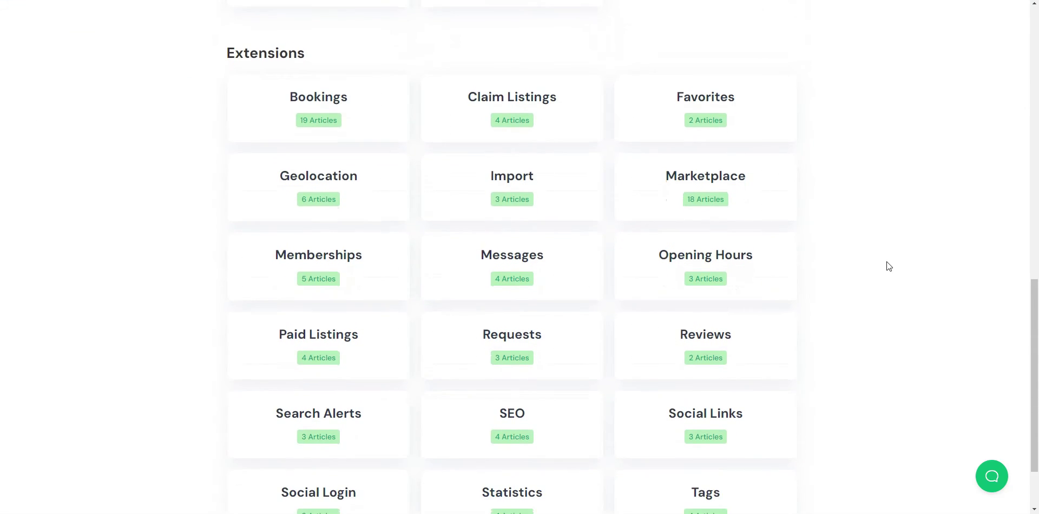
{"action": "scroll", "coordinate": [886, 262], "scroll_direction": "down", "scroll_amount": 2}
{"action": "scroll", "coordinate": [886, 262], "scroll_direction": "up", "scroll_amount": 1}
{"action": "scroll", "coordinate": [886, 262], "scroll_direction": "up", "scroll_amount": 3}
{"action": "scroll", "coordinate": [858, 262], "scroll_direction": "up", "scroll_amount": 1}
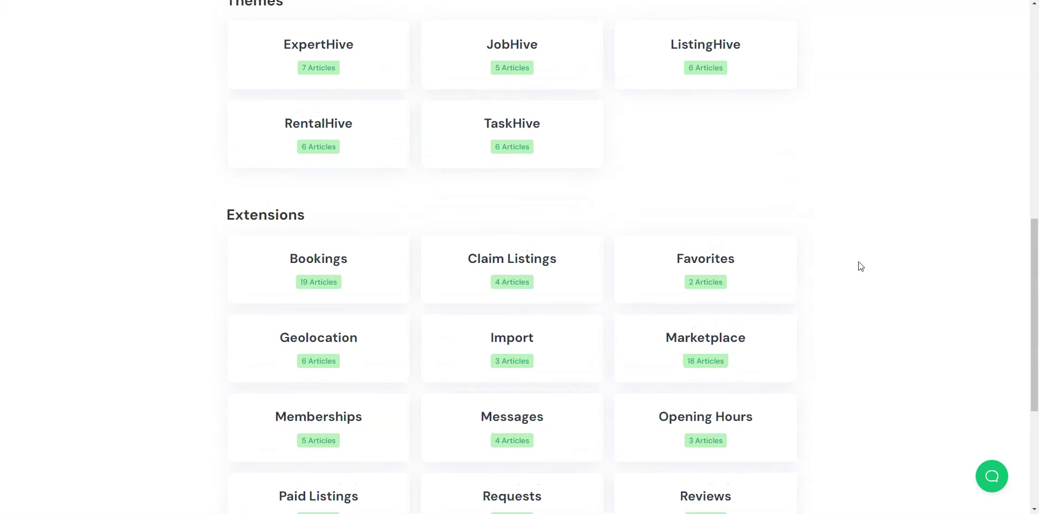
{"action": "left_click", "coordinate": [548, 287]}
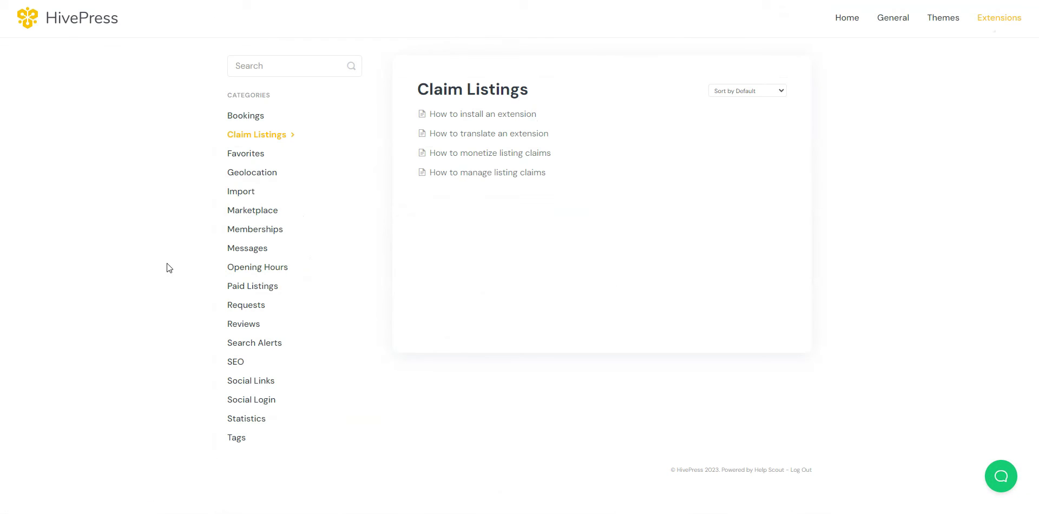
Step: Return to the HivePress homepage via the header logo
{"action": "left_click", "coordinate": [56, 28]}
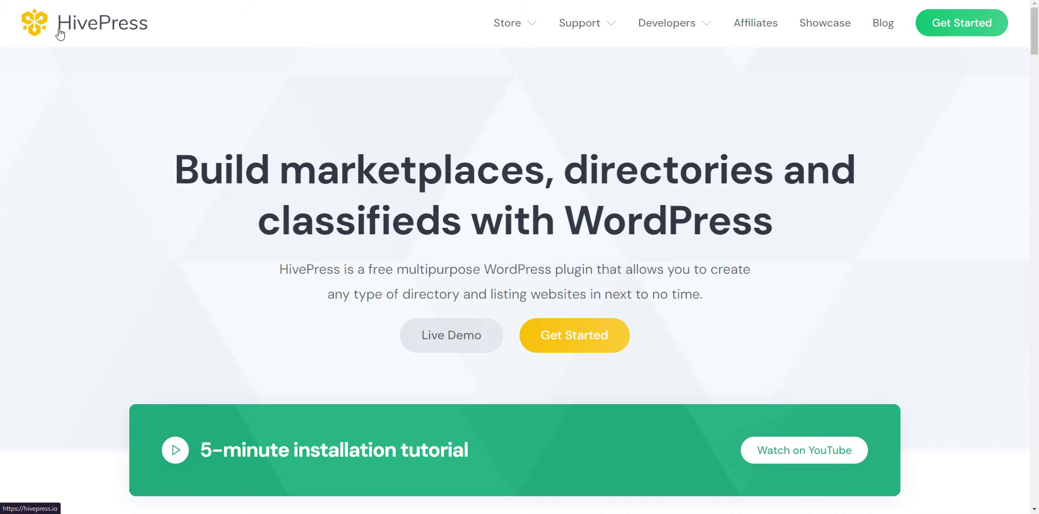